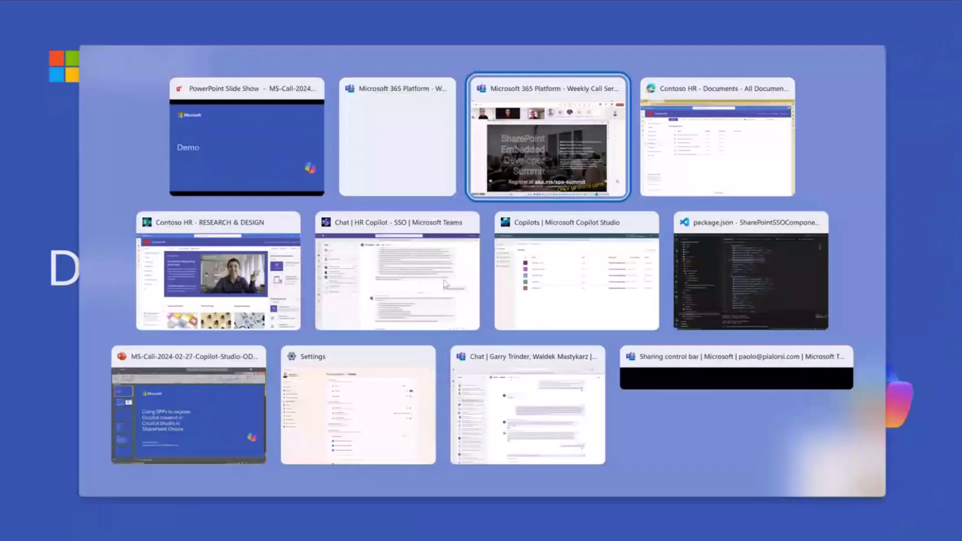
key("alt+Tab")
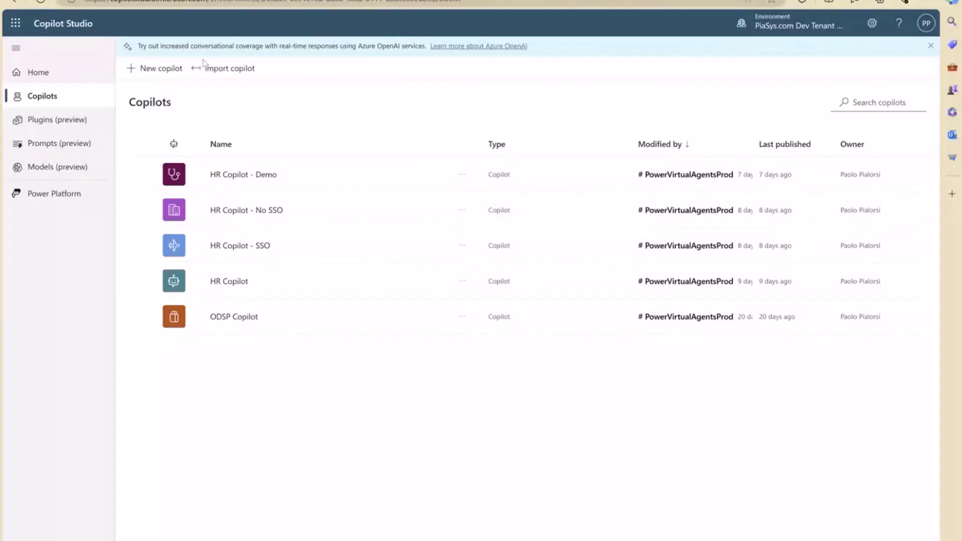
Open the HR Copilot - Demo copilot from the Copilots list to see its sign-in test chat
left_click(239, 176)
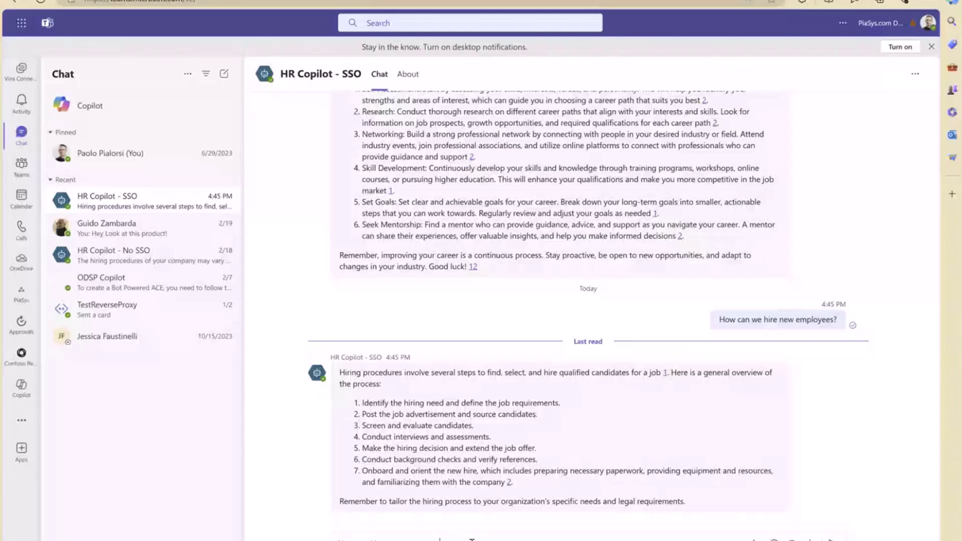
Read the Teams HR Copilot - SSO hiring answer, then switch to the Contoso HR site
key("Return")
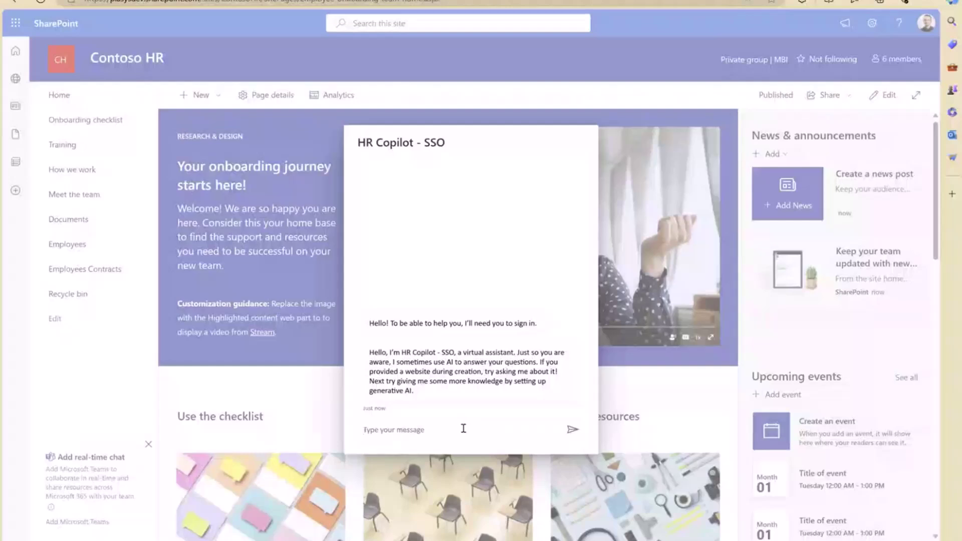
type("How")
type(" can we hir")
type("e new emp")
type("loyees?")
Send the question about hiring new employees to the Contoso HR site's HR Copilot chat
left_click(574, 433)
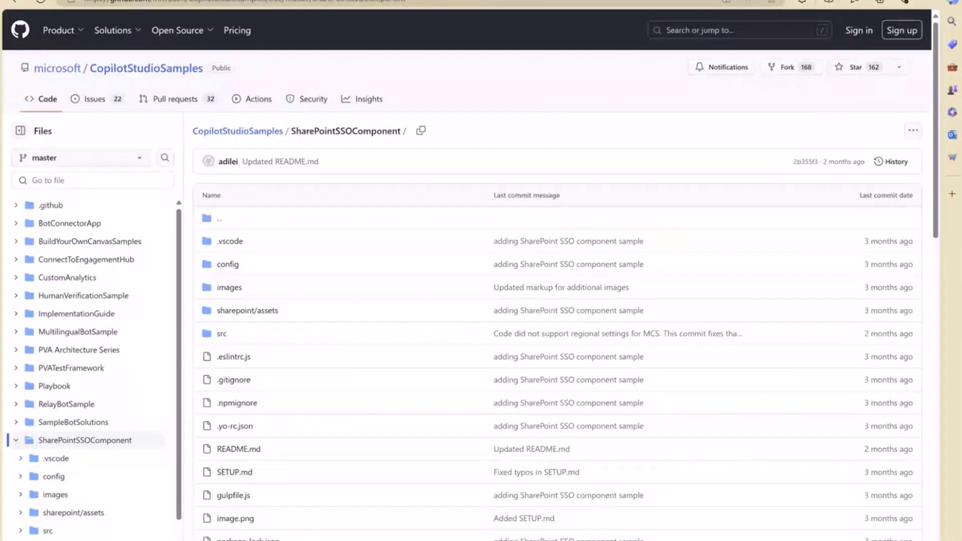
In VS Code, select package.json line 20 with the botframework-webchat dependency
key("alt+Tab")
key("alt+Tab")
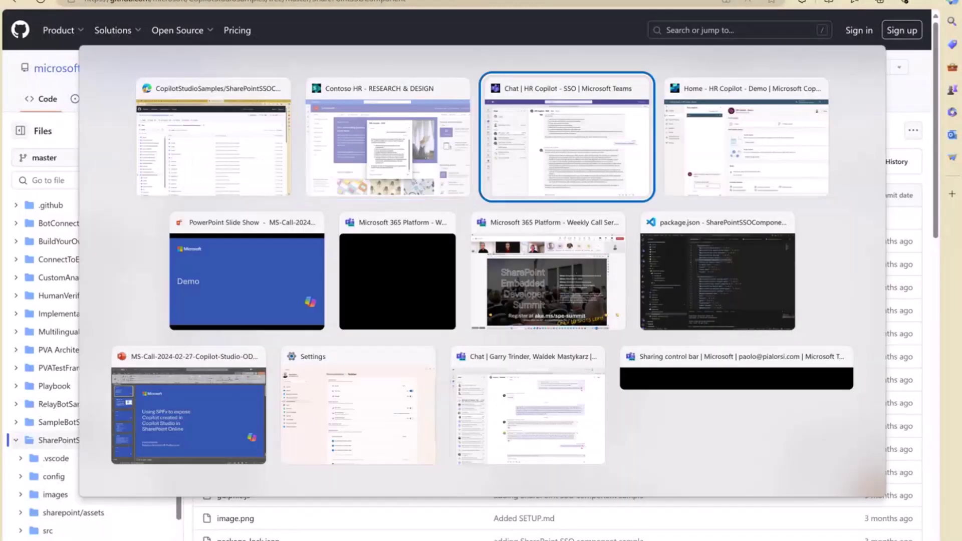
key("alt+Tab")
key("alt+Tab")
key("alt+Tab")
key("alt+Tab")
key("alt+Tab")
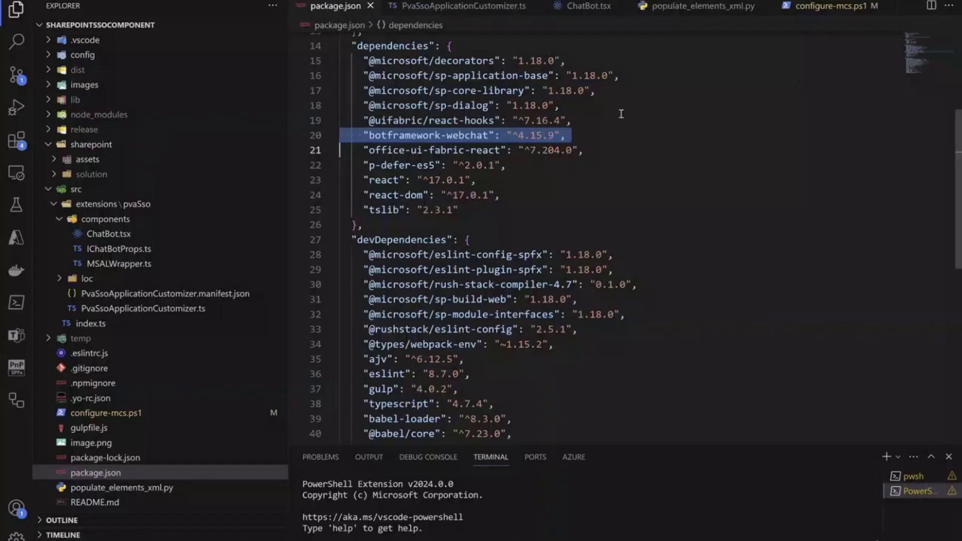
key("Up")
key("Up")
key("Down")
key("shift+Down")
Inspect PvaSsoApplicationCustomizer.ts's _renderPlaceHolders, highlighting Bottom and Chatbot, then view ChatBot.tsx
left_click(454, 7)
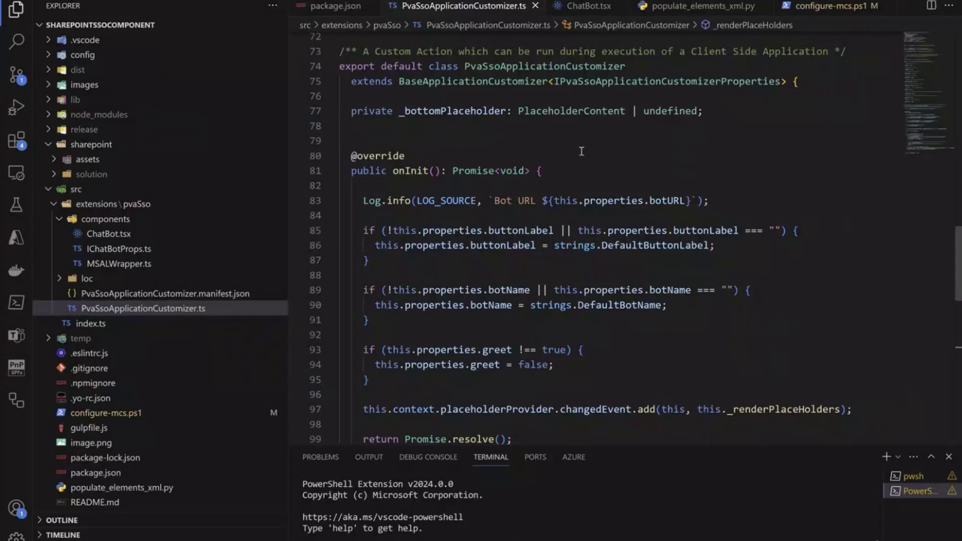
scroll(579, 196, "down", 3)
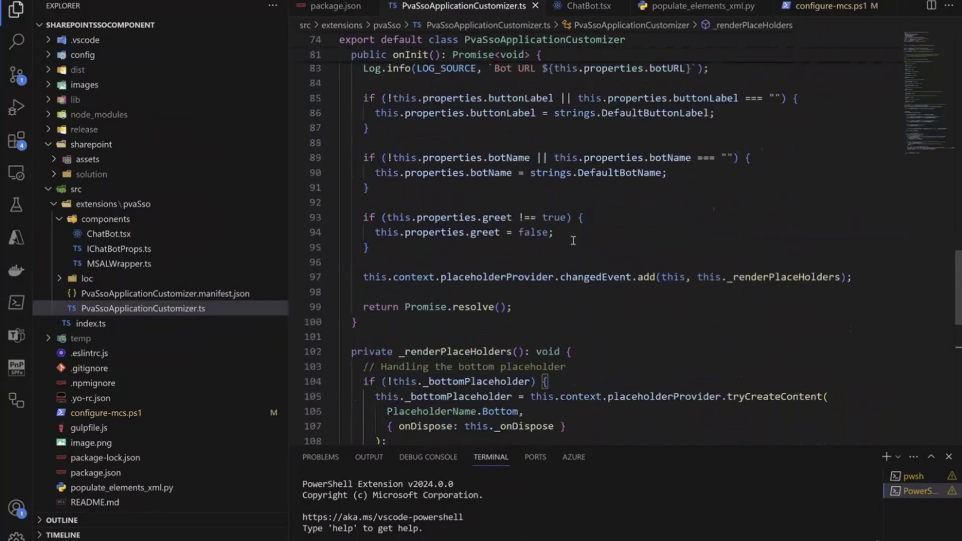
scroll(572, 241, "down", 2)
scroll(572, 240, "down", 2)
scroll(573, 240, "down", 1)
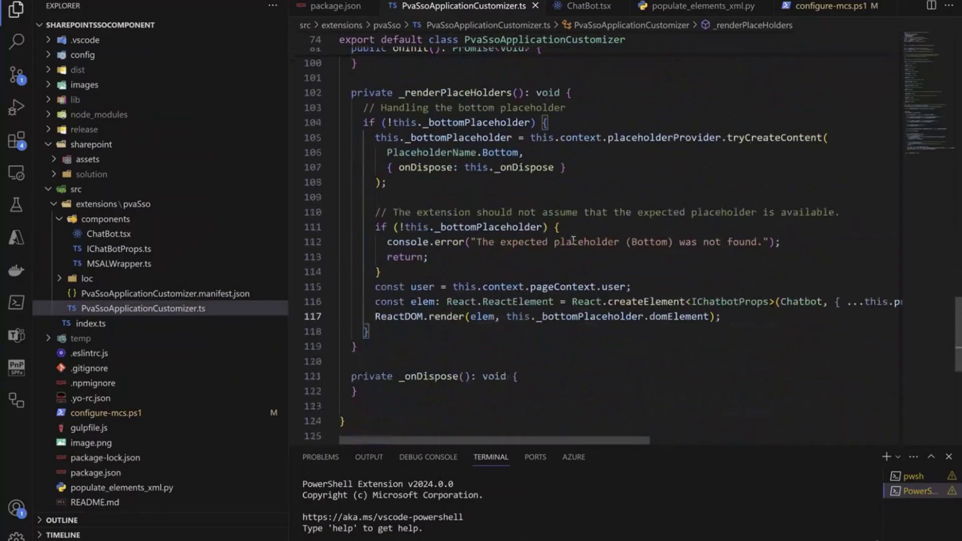
double_click(502, 153)
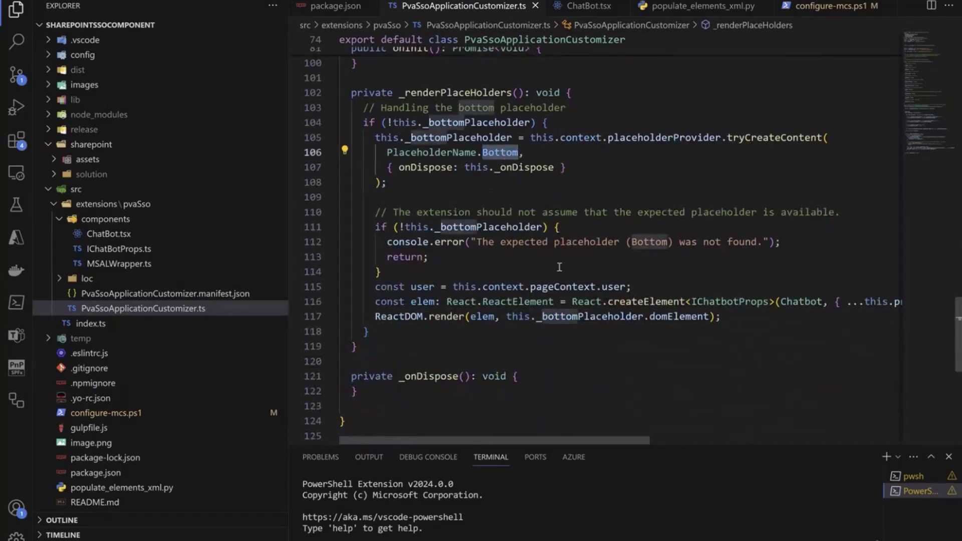
double_click(802, 300)
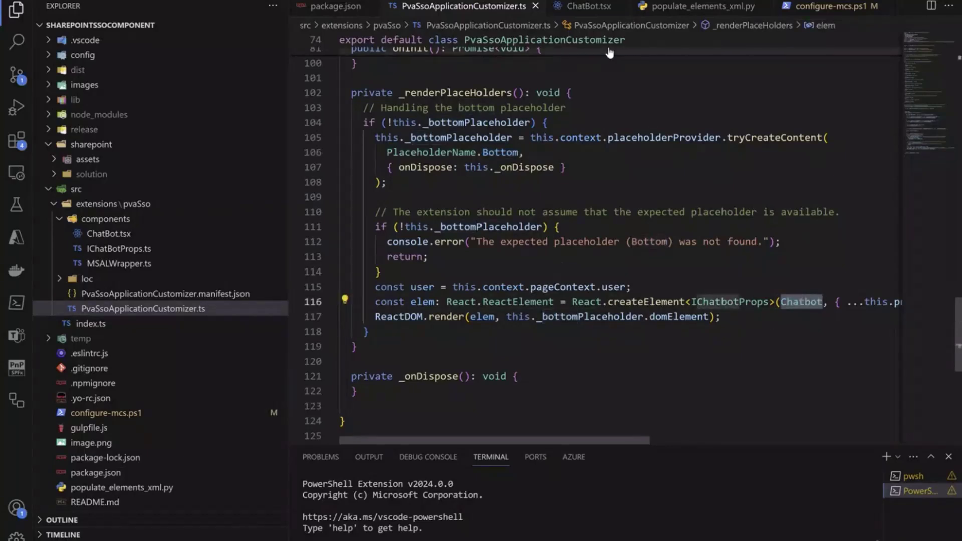
left_click(590, 7)
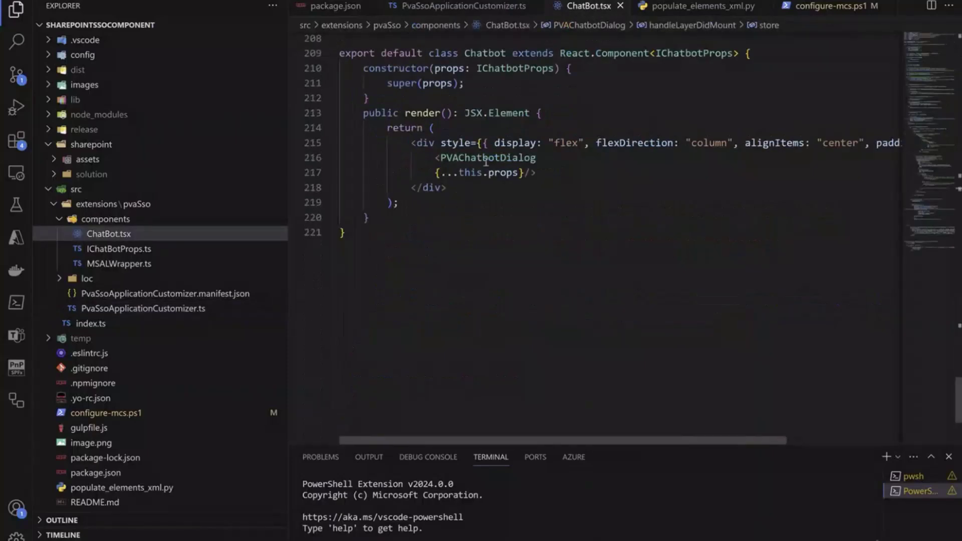
double_click(511, 160)
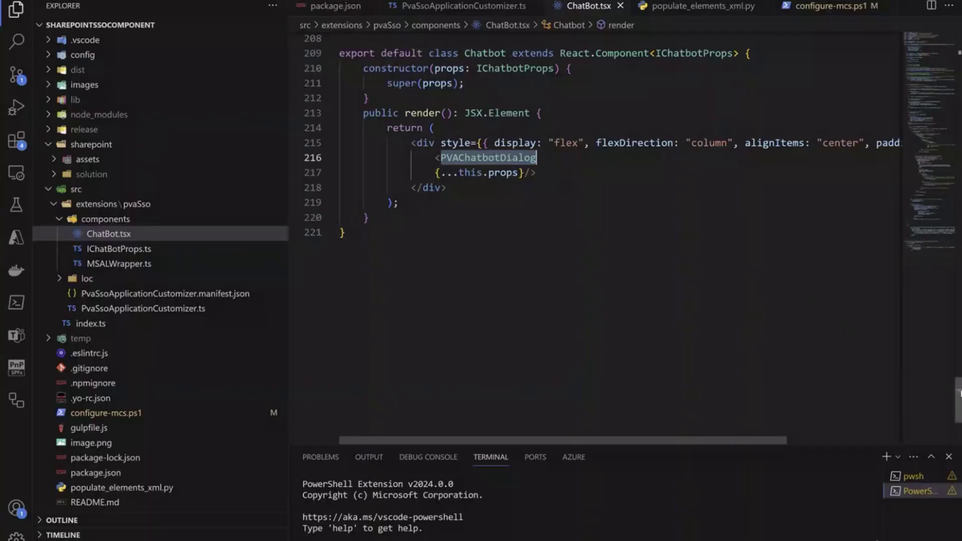
scroll(958, 391, "up", 5)
scroll(958, 390, "up", 20)
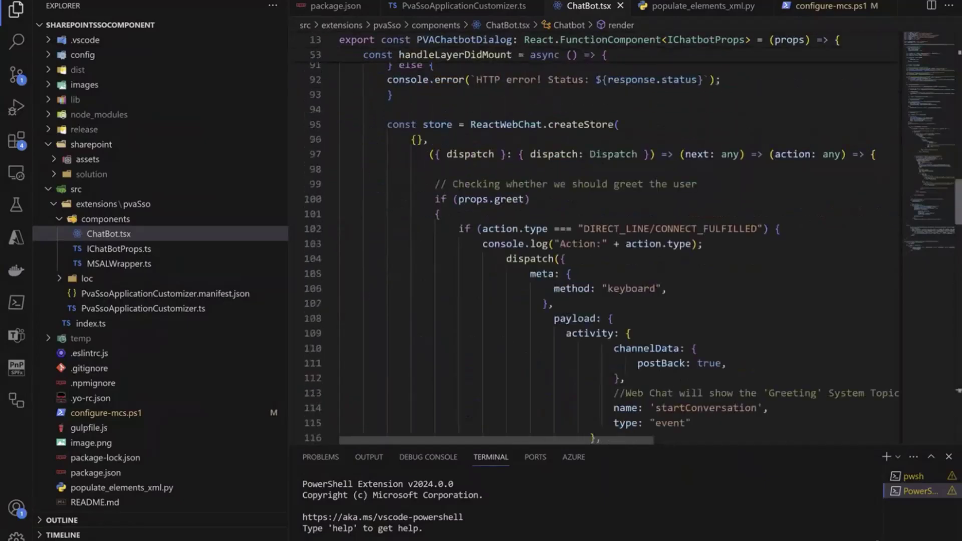
scroll(957, 391, "up", 20)
scroll(958, 391, "up", 10)
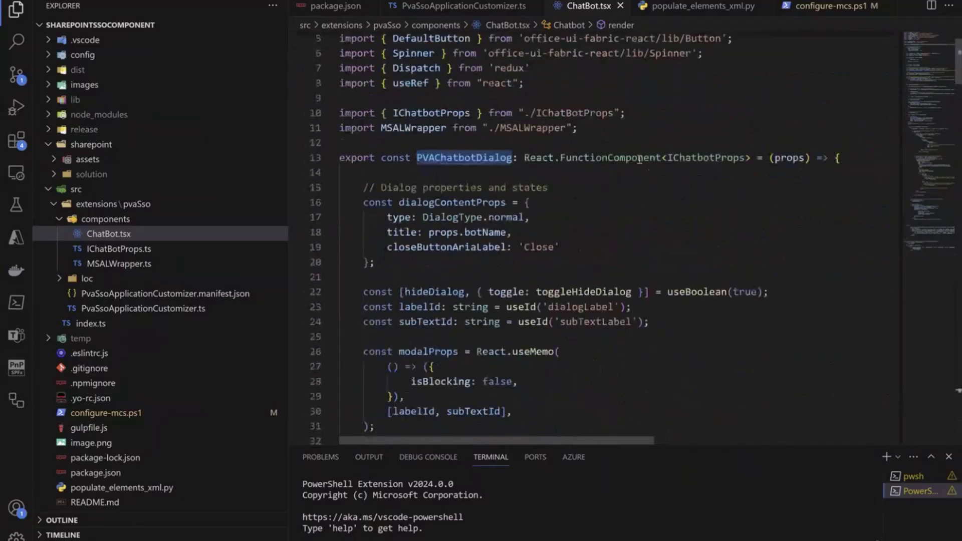
double_click(610, 157)
left_click(598, 205)
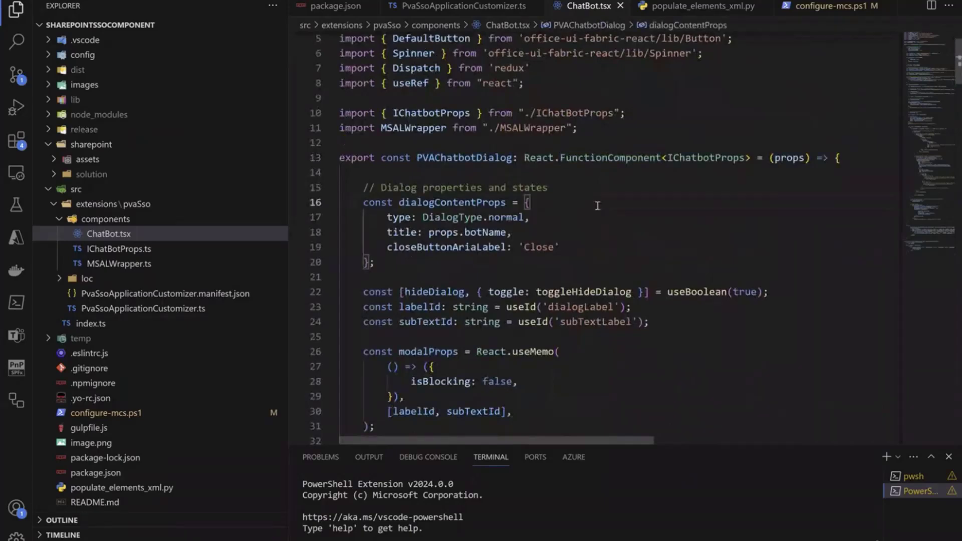
scroll(597, 205, "down", 1)
scroll(597, 206, "down", 1)
scroll(597, 205, "down", 2)
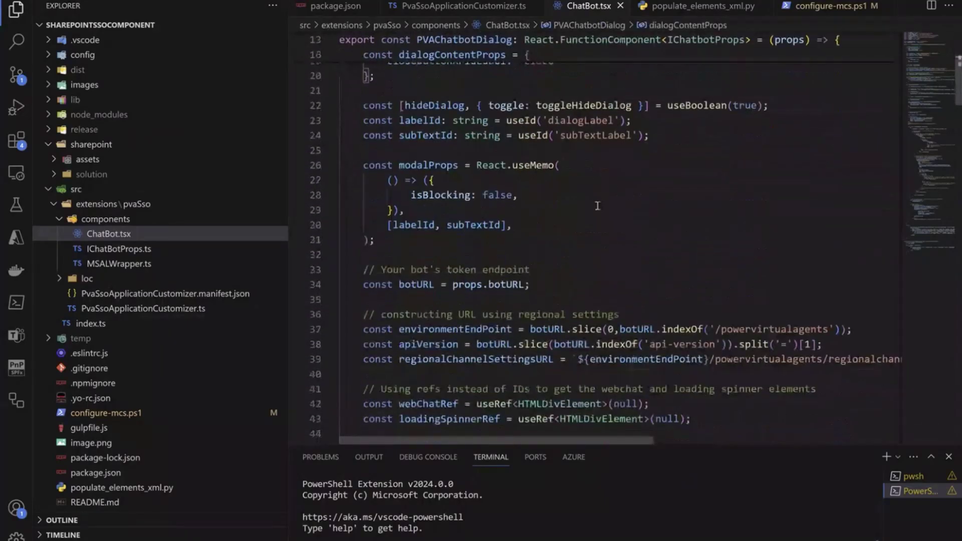
scroll(597, 206, "down", 2)
scroll(597, 205, "down", 1)
scroll(597, 206, "down", 1)
scroll(598, 205, "down", 1)
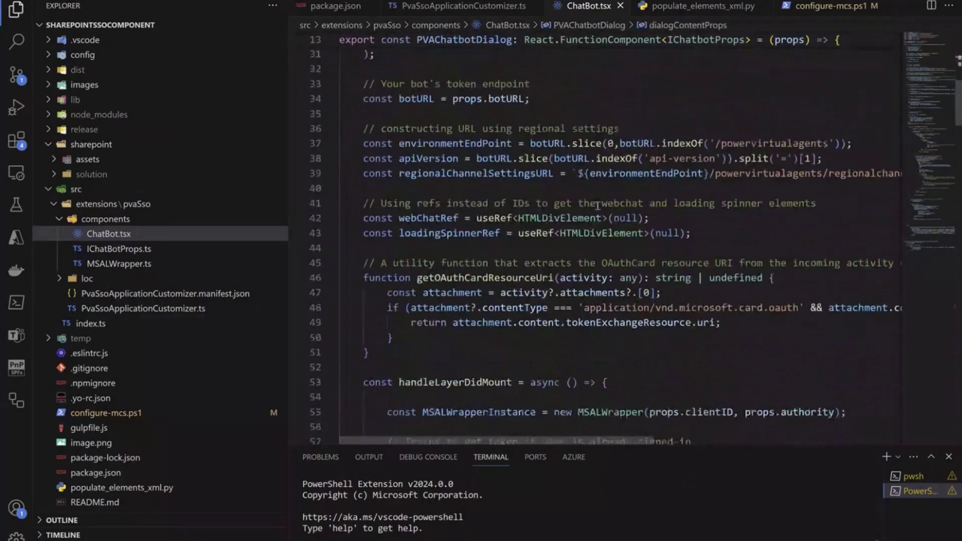
scroll(597, 205, "down", 1)
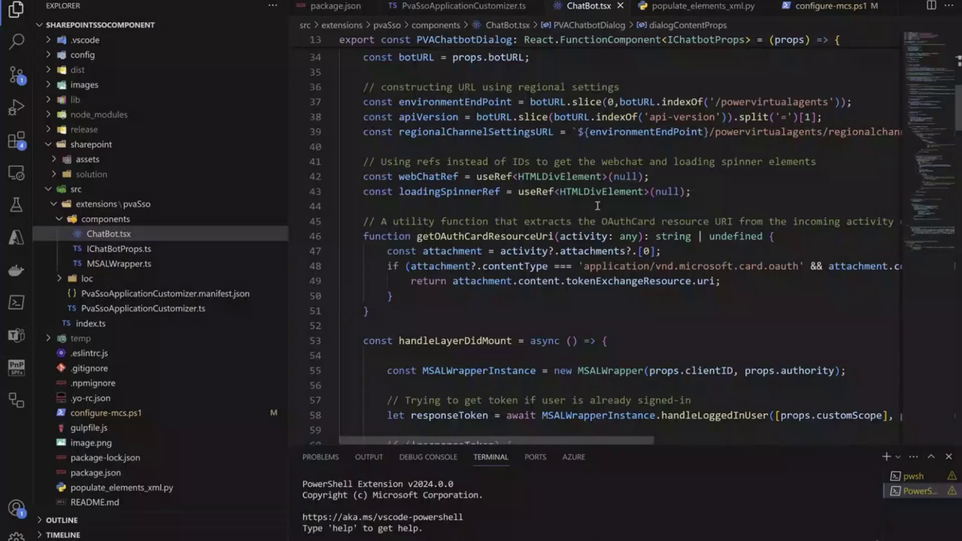
scroll(596, 205, "down", 2)
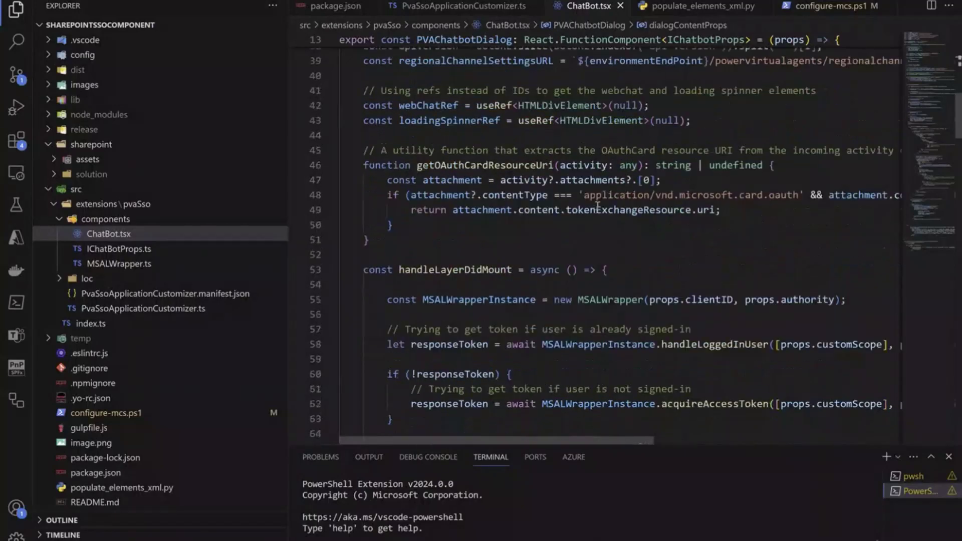
scroll(597, 205, "down", 4)
scroll(597, 205, "down", 1)
scroll(597, 205, "down", 5)
scroll(598, 204, "down", 5)
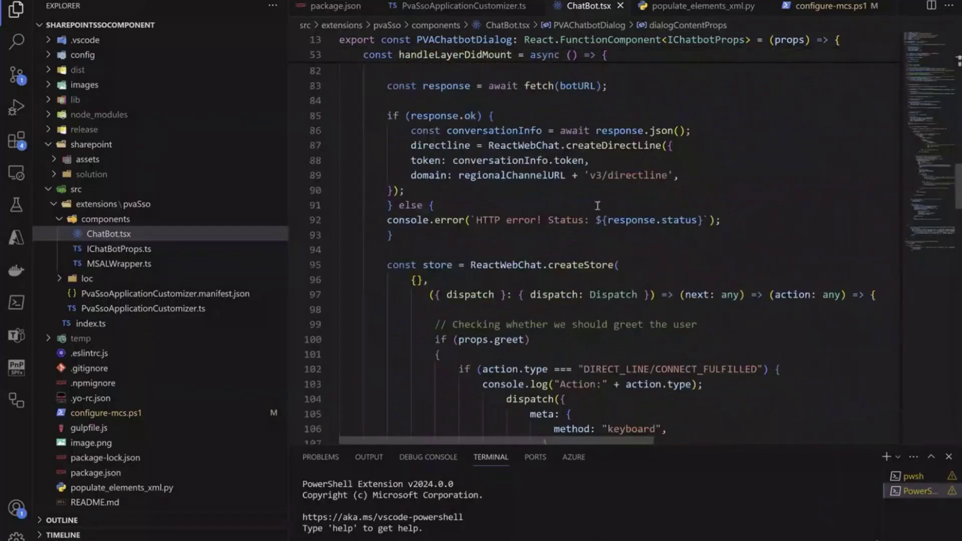
scroll(597, 205, "down", 3)
scroll(597, 205, "down", 3)
scroll(598, 205, "down", 1)
scroll(597, 205, "up", 2)
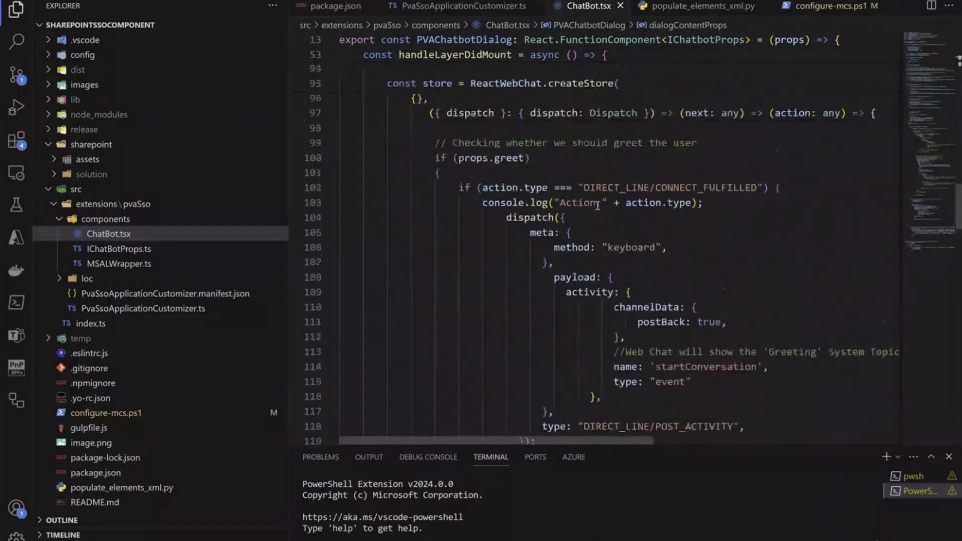
scroll(597, 205, "down", 2)
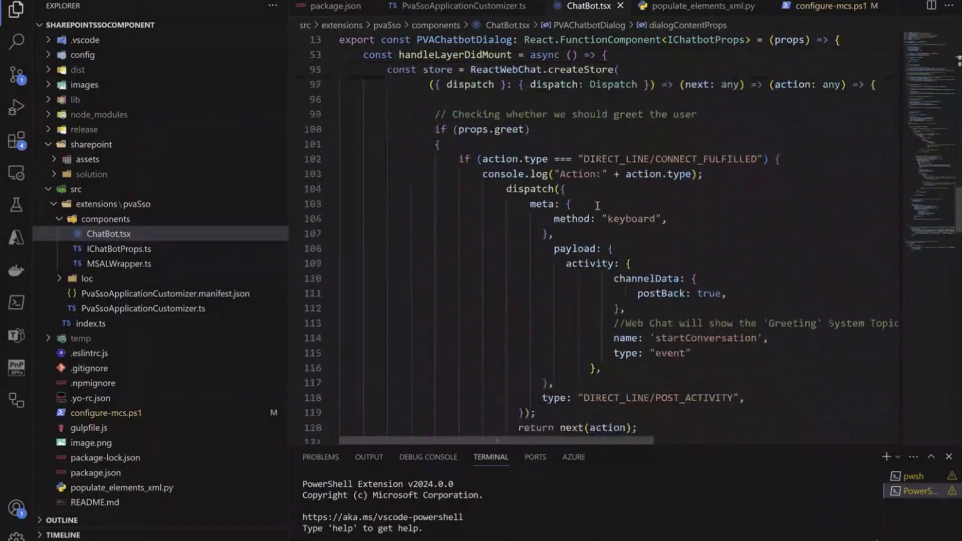
scroll(598, 205, "down", 1)
scroll(597, 204, "down", 2)
scroll(597, 205, "down", 2)
scroll(598, 206, "down", 2)
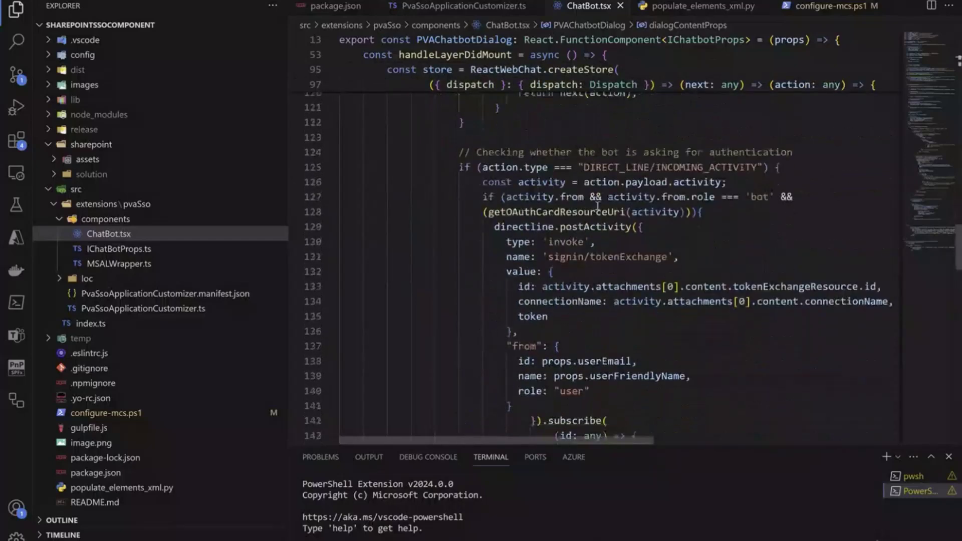
scroll(597, 206, "down", 1)
scroll(597, 205, "down", 1)
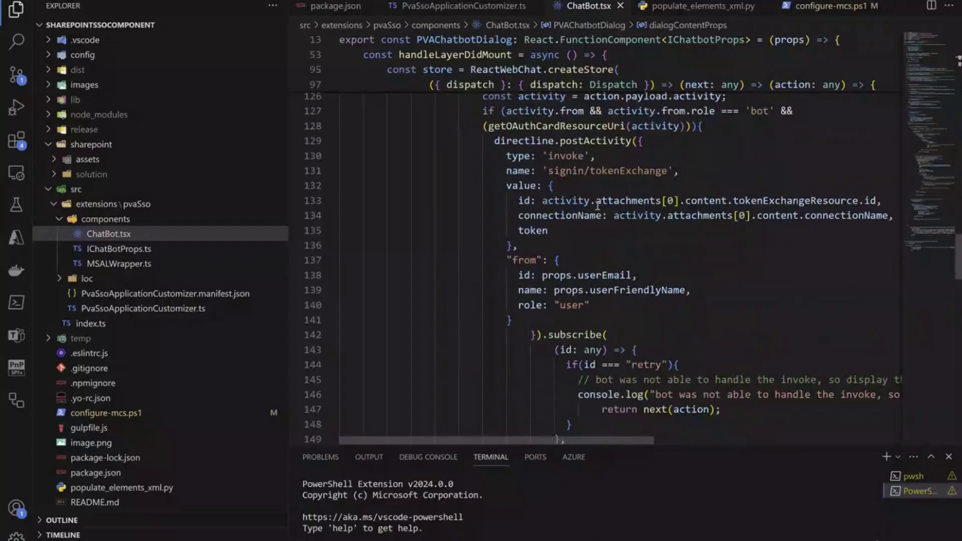
scroll(597, 205, "down", 2)
scroll(598, 206, "down", 3)
scroll(598, 205, "down", 5)
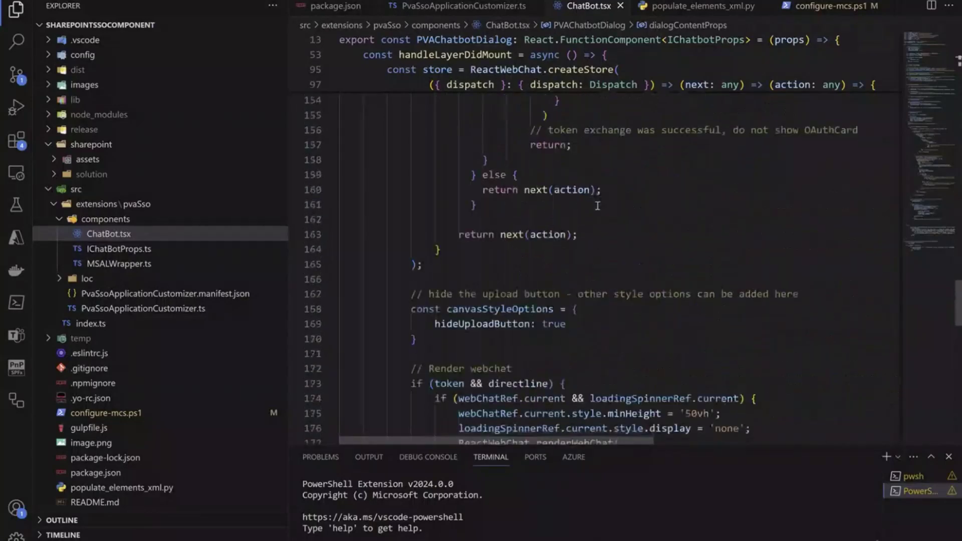
scroll(597, 204, "down", 1)
scroll(597, 205, "down", 1)
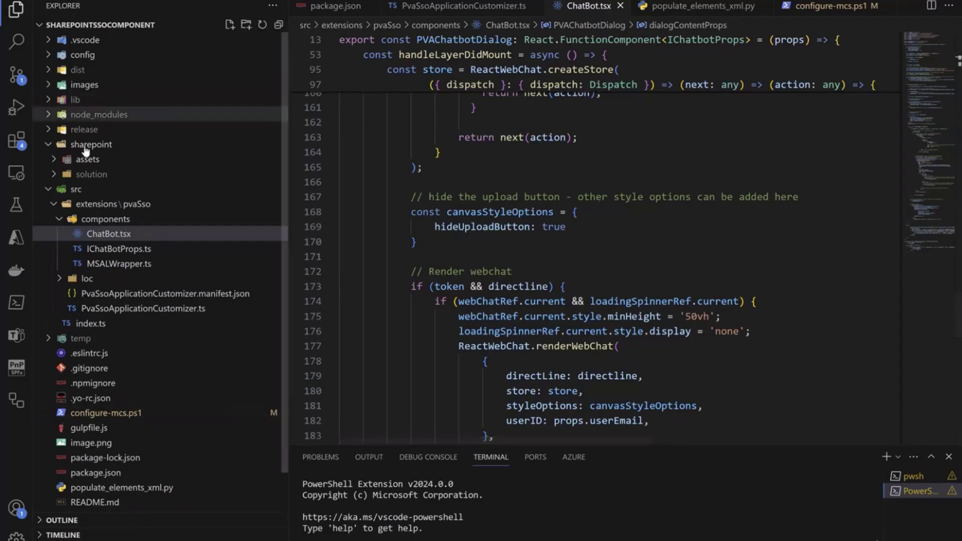
View sharepoint/assets/elements.xml, then switch to the populate_elements_xml.py script
left_click(56, 159)
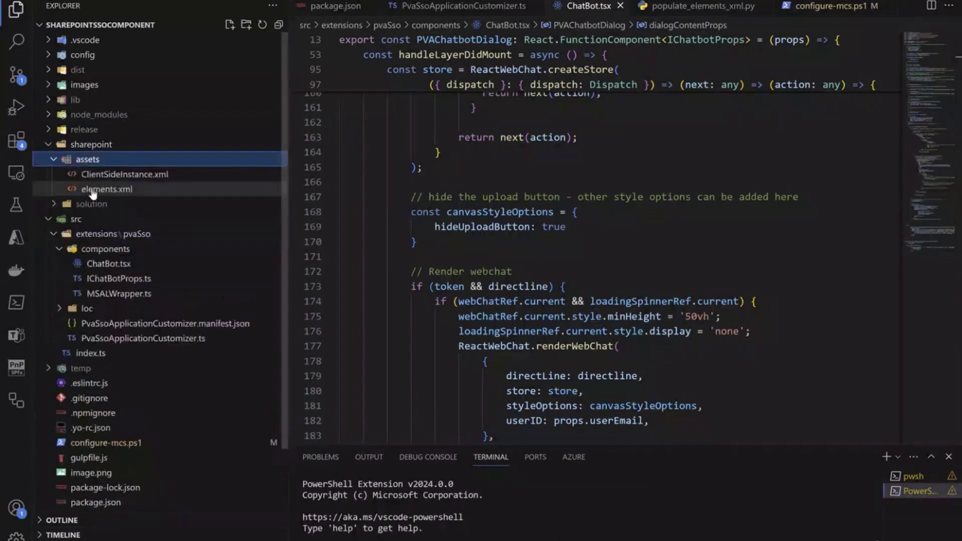
left_click(99, 189)
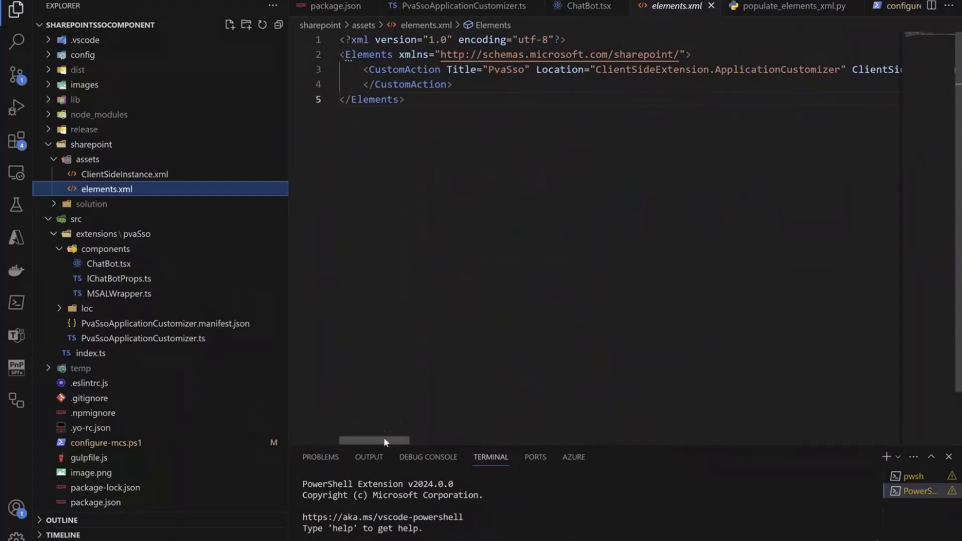
left_click_drag(386, 440, 470, 451)
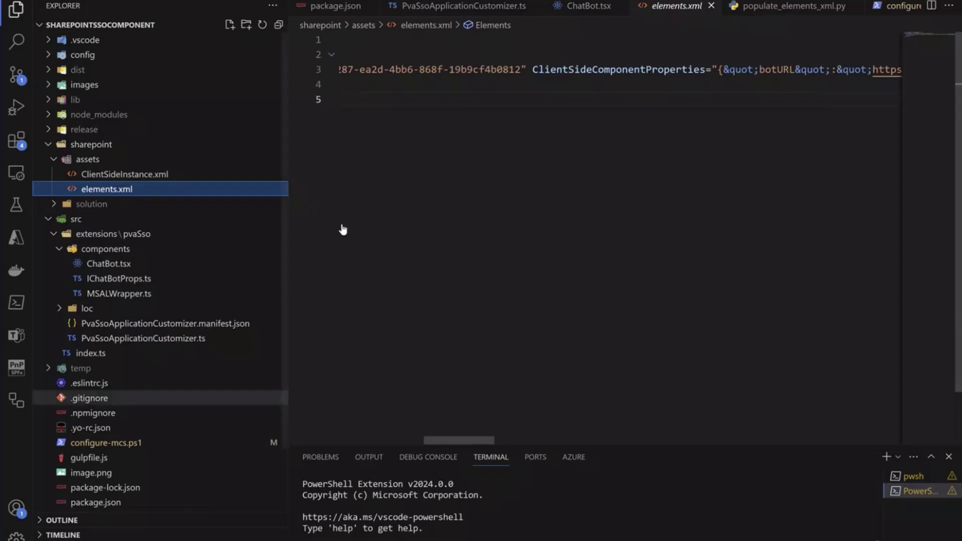
left_click(754, 6)
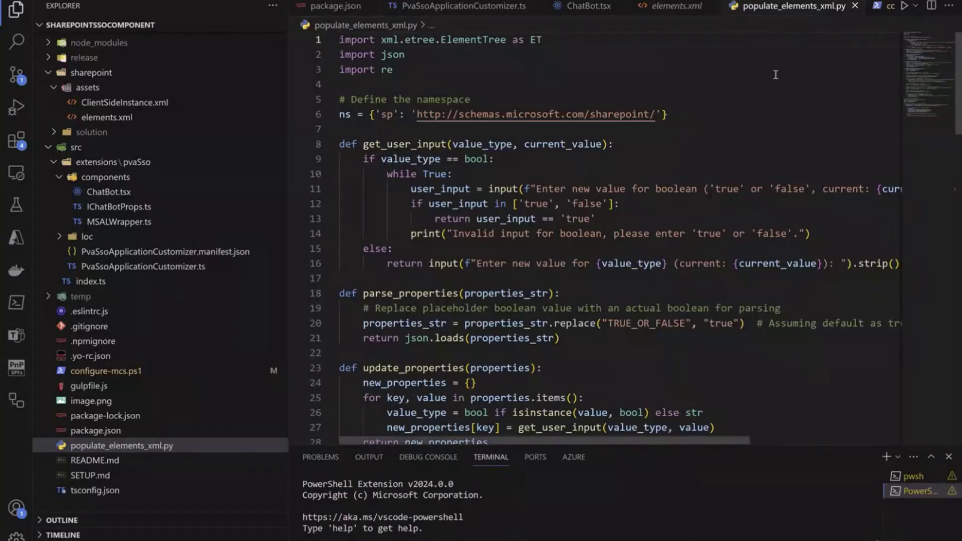
Show configure-mcs.ps1, the script setting bot properties on the site's custom action
left_click(880, 8)
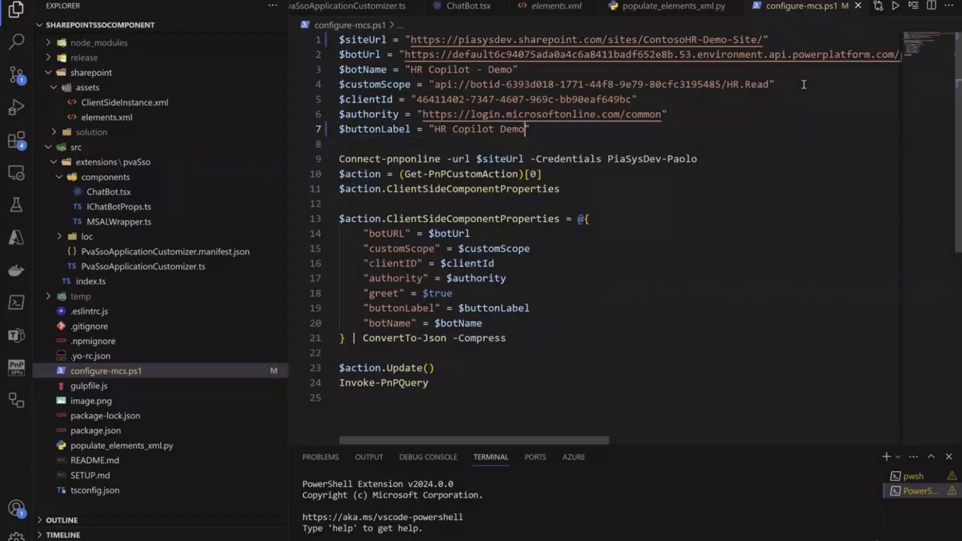
From Site contents, add the pva-extension-sso-client-side-solution app to ContosoHR-Demo-Site
key("alt+Tab")
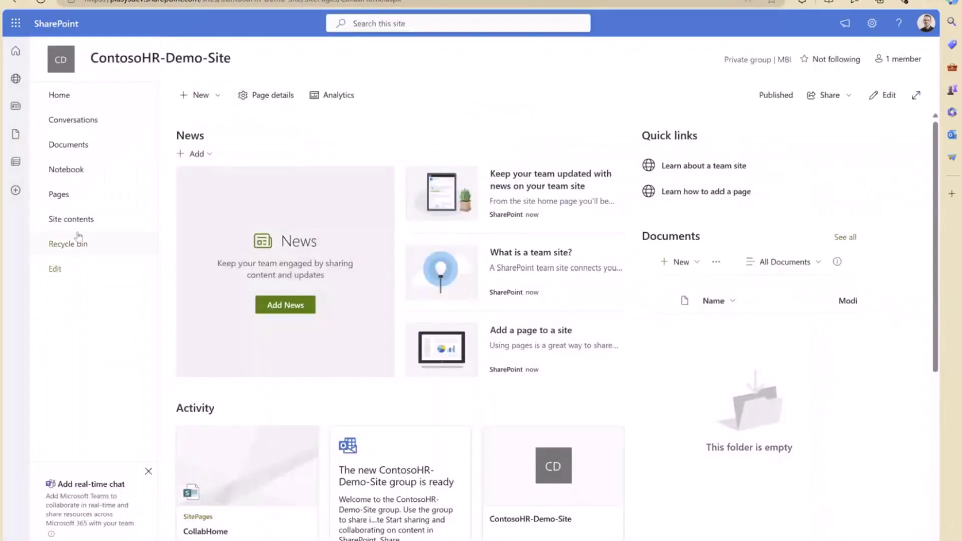
left_click(72, 220)
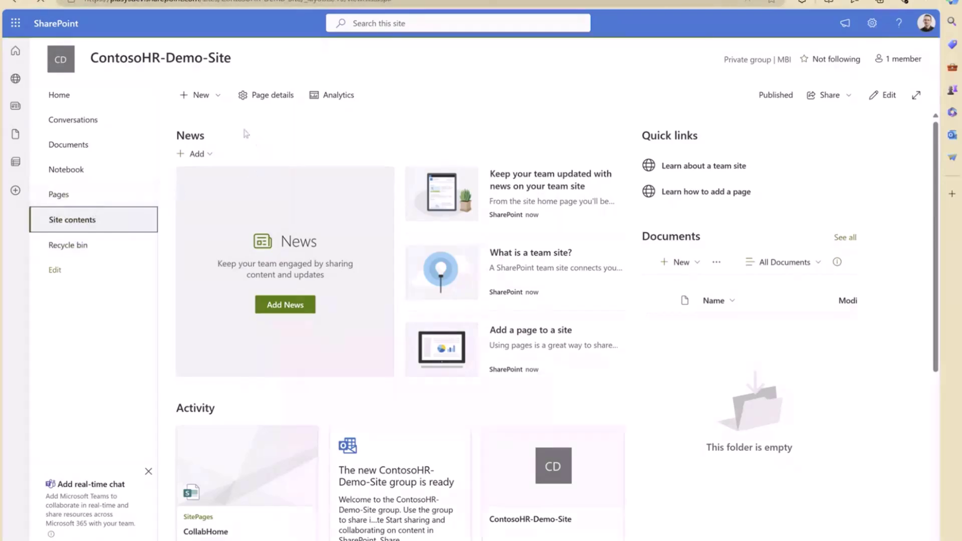
left_click(210, 95)
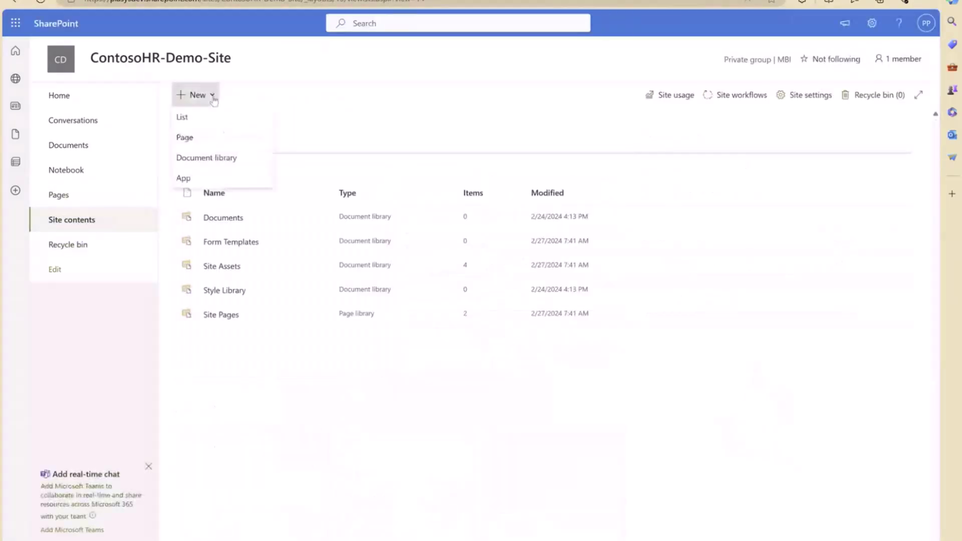
left_click(185, 179)
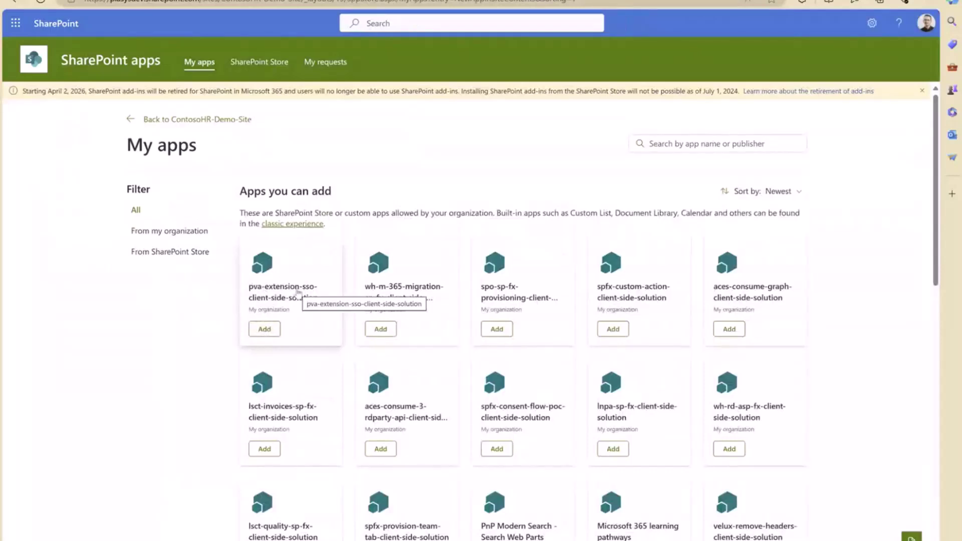
left_click(265, 330)
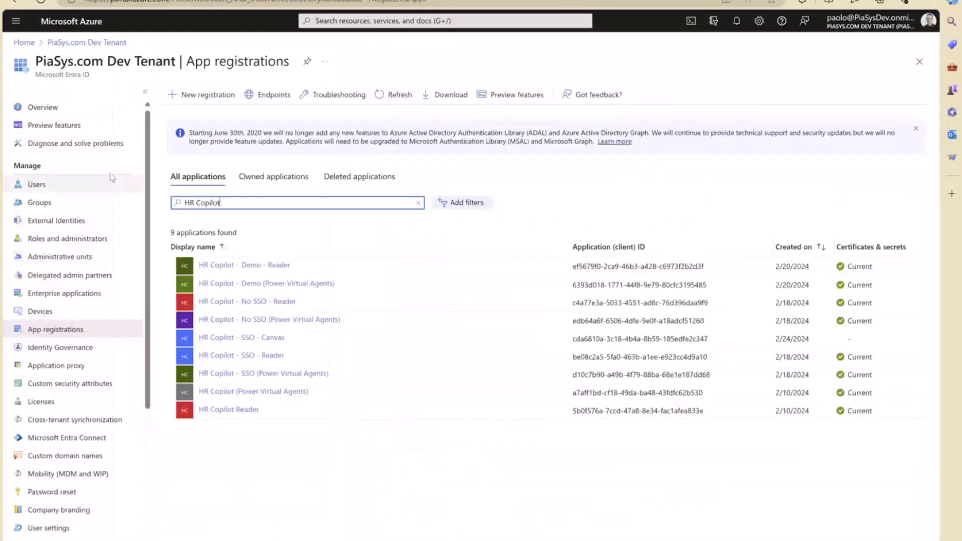
Register the multitenant app 'HR Copilot - Demo - Canvas' and copy its Application (client) ID
left_click(208, 95)
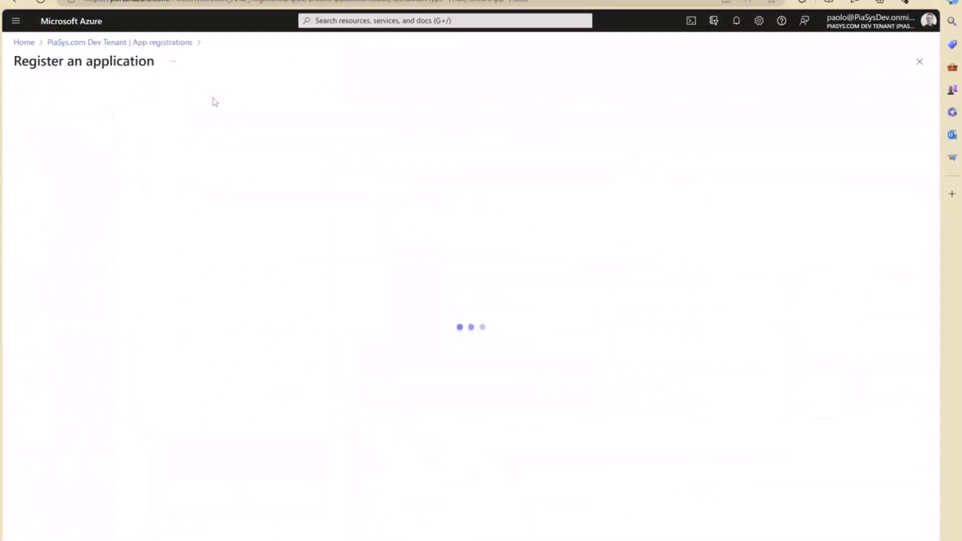
type("HR ")
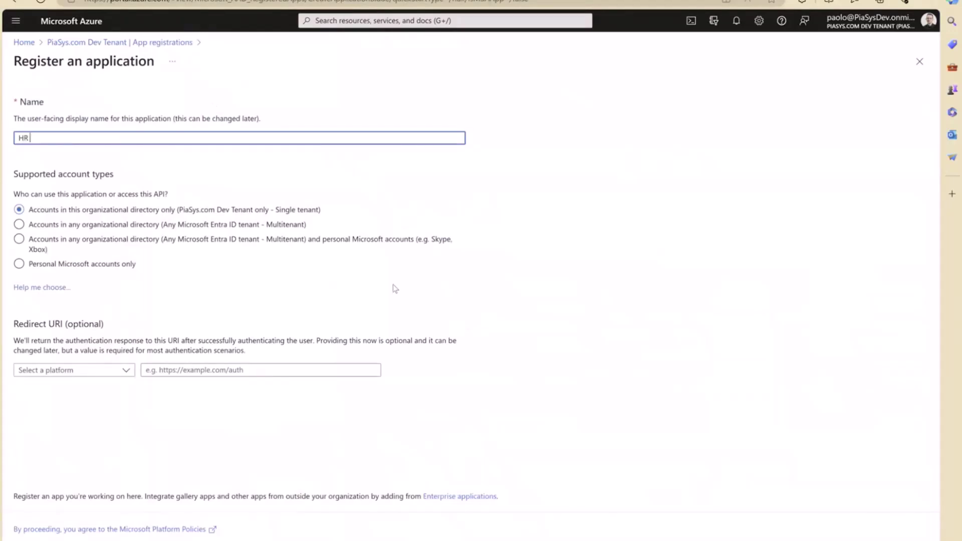
type("Copi")
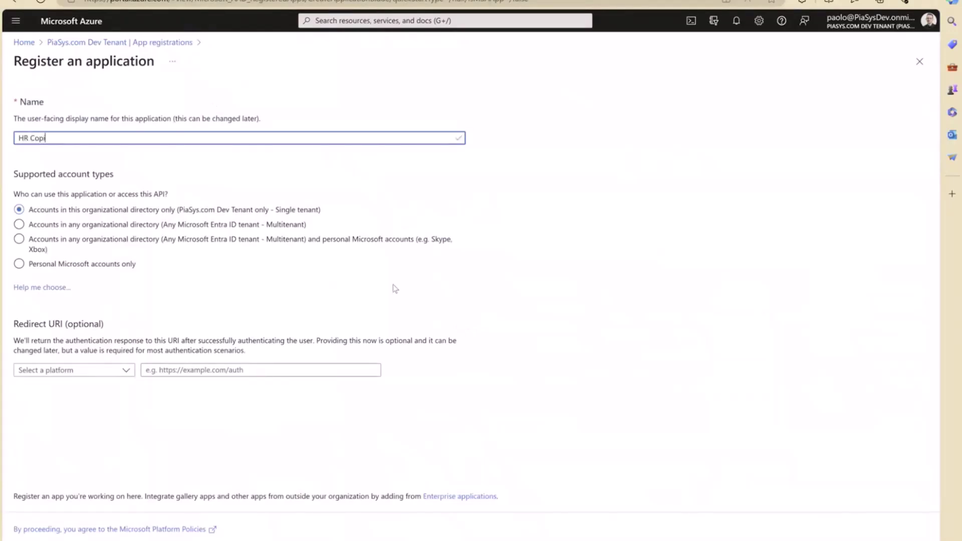
type("lot - Demo - C")
type("anvas")
left_click(148, 228)
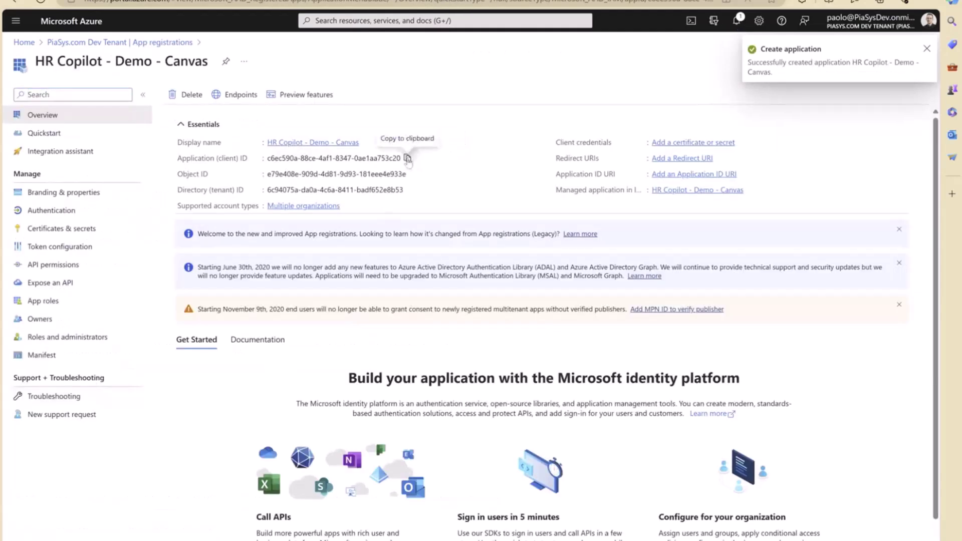
left_click(407, 159)
Replace the $clientId value on line 5 with c6ec590a-88ce-4af1-8347-0ae1aa753c20
key("alt+Tab")
key("Tab")
key("Tab")
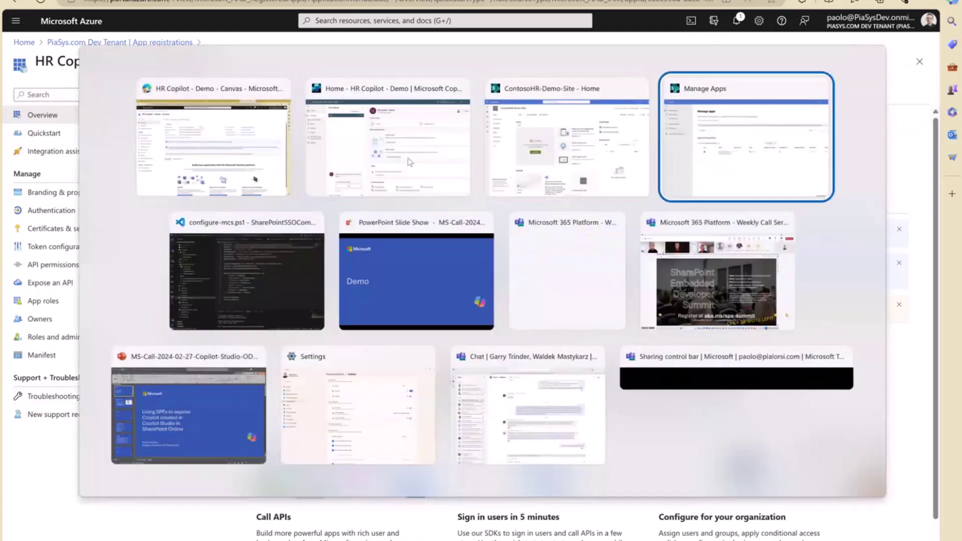
key("Tab")
left_click(417, 99)
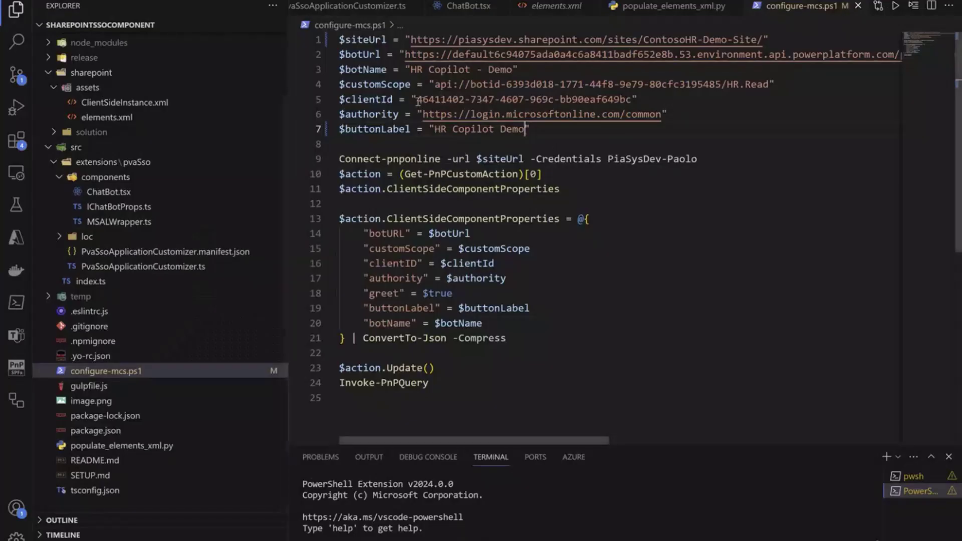
key("shift+End")
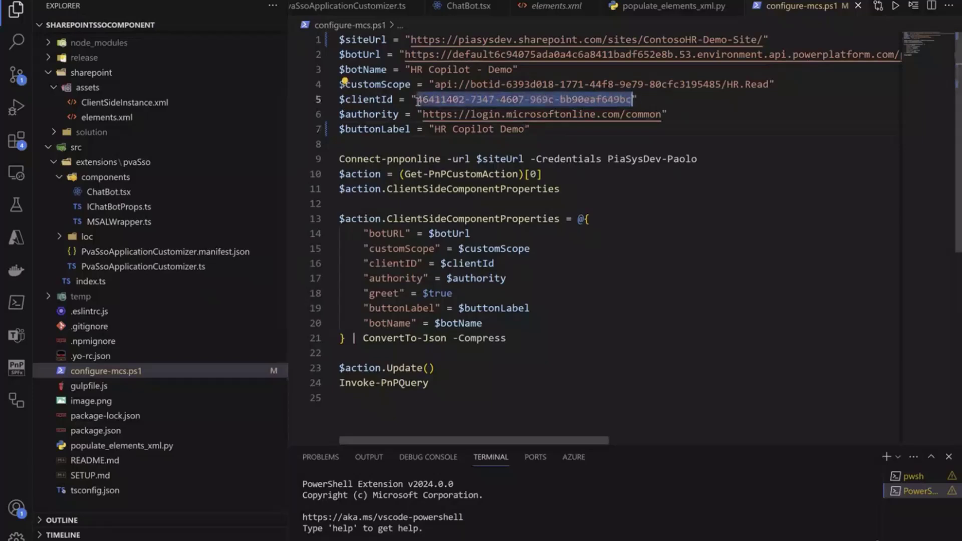
key("ctrl+v")
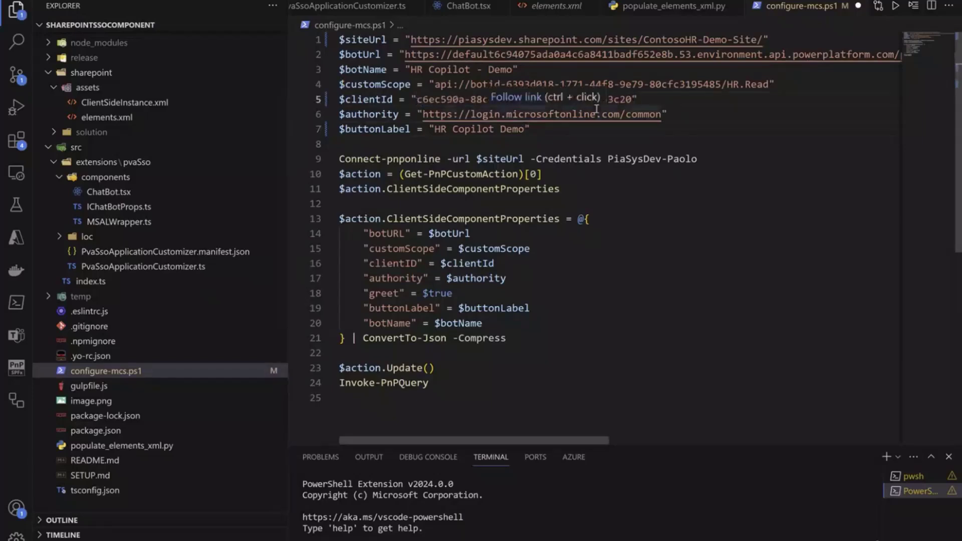
key("alt+Tab")
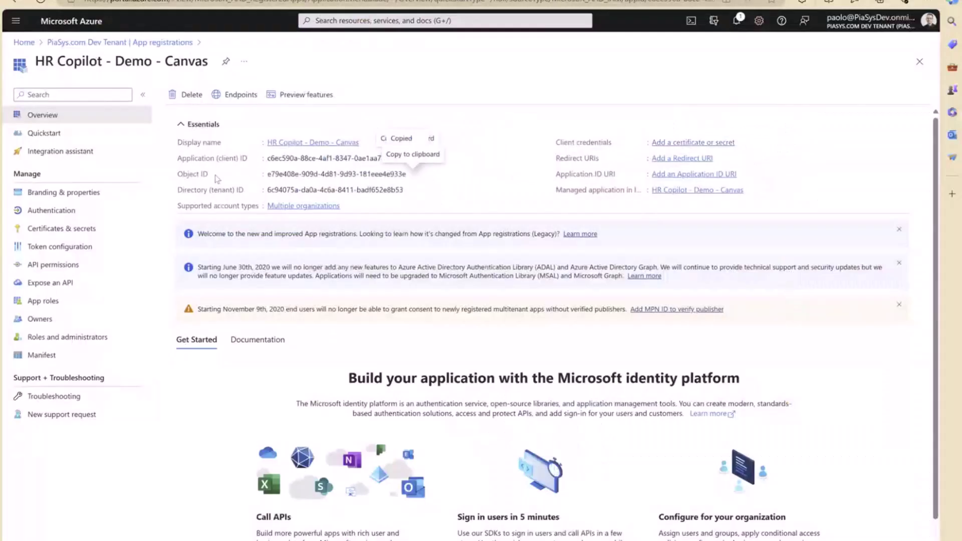
Add a single-page application platform with the CollabHome.aspx redirect URI, access and ID tokens
left_click(43, 215)
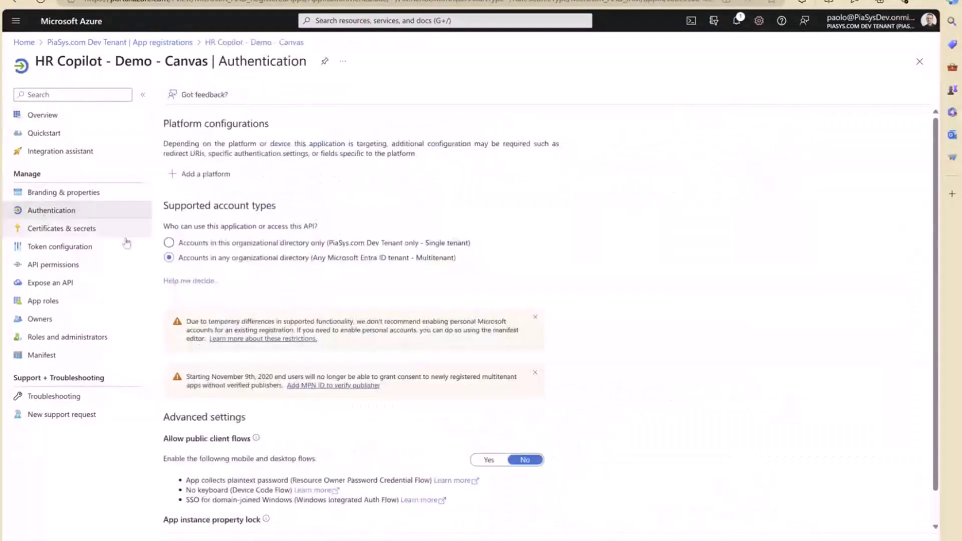
left_click(205, 174)
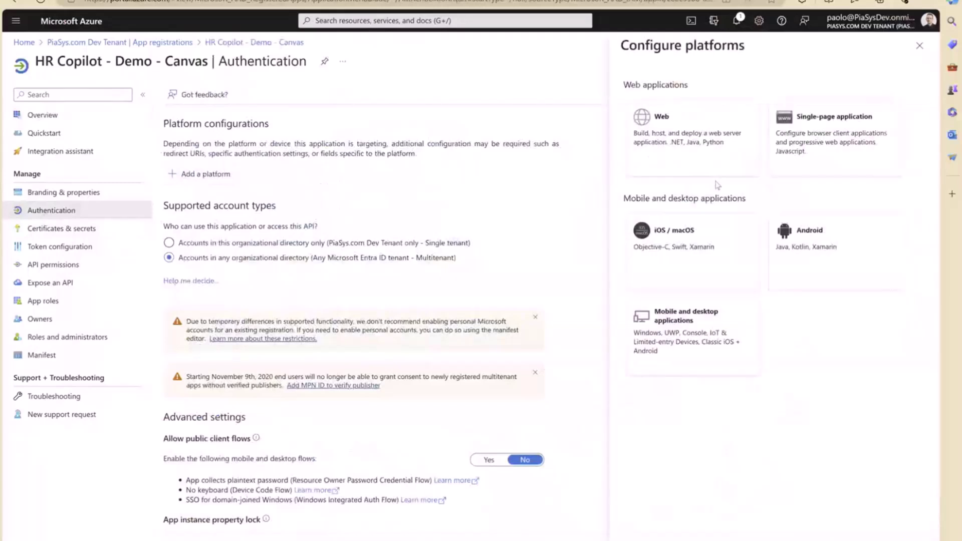
left_click(859, 148)
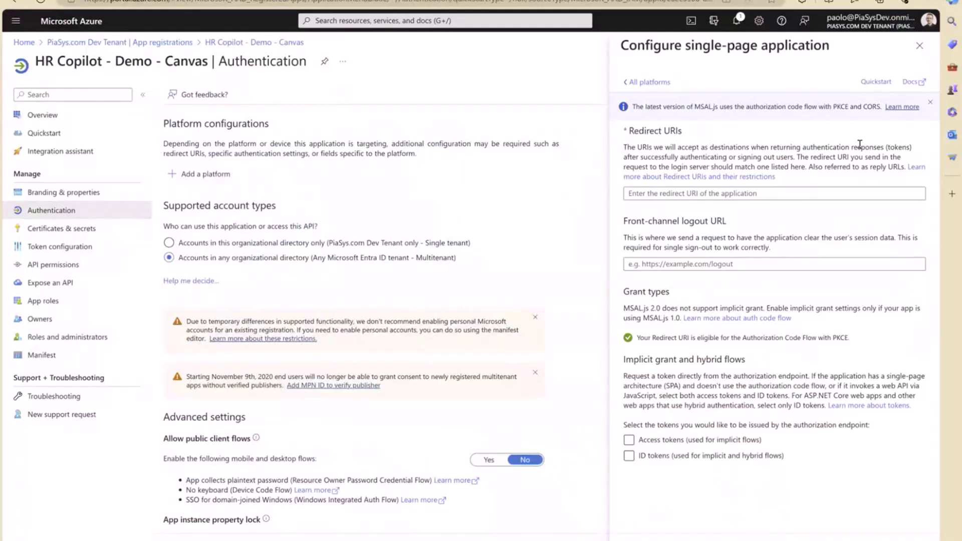
left_click(769, 195)
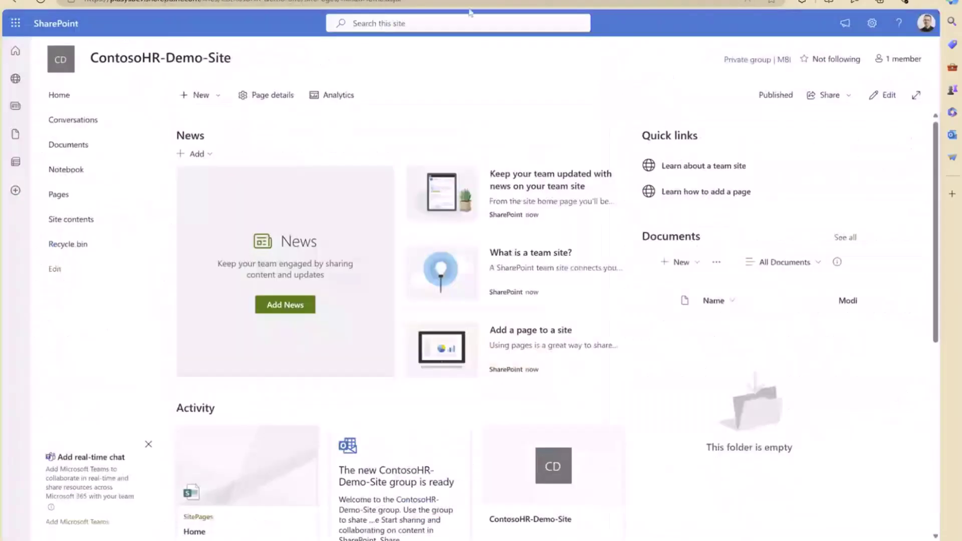
left_click(468, 2)
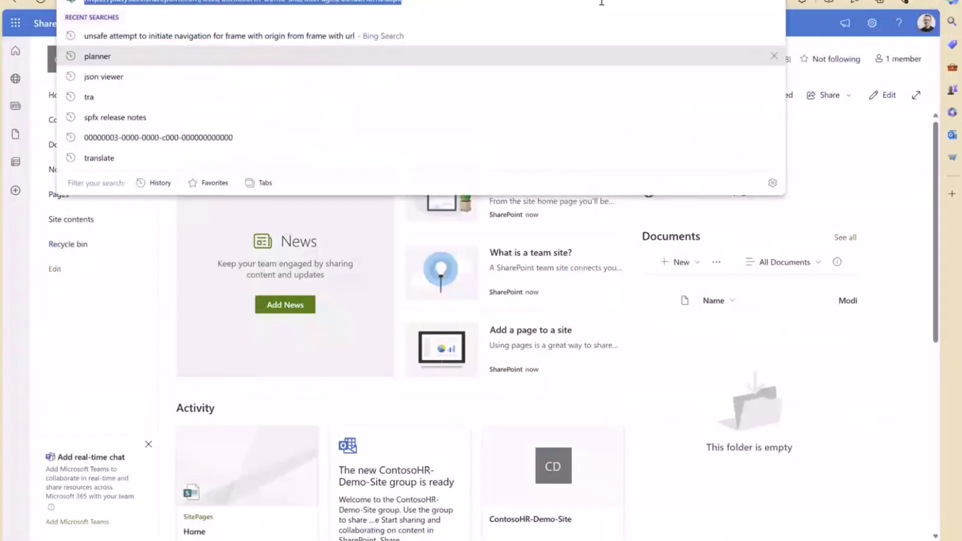
left_click(676, 2)
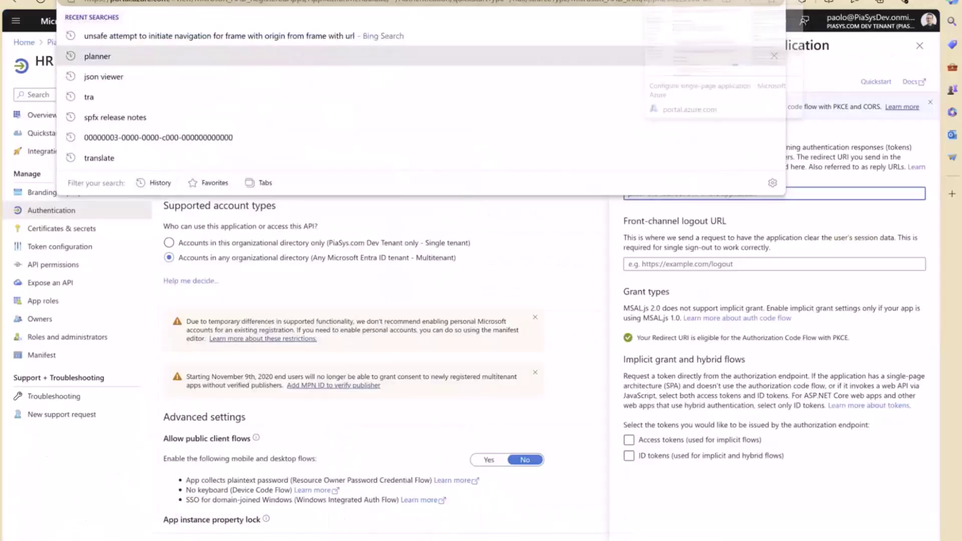
key("ctrl+v")
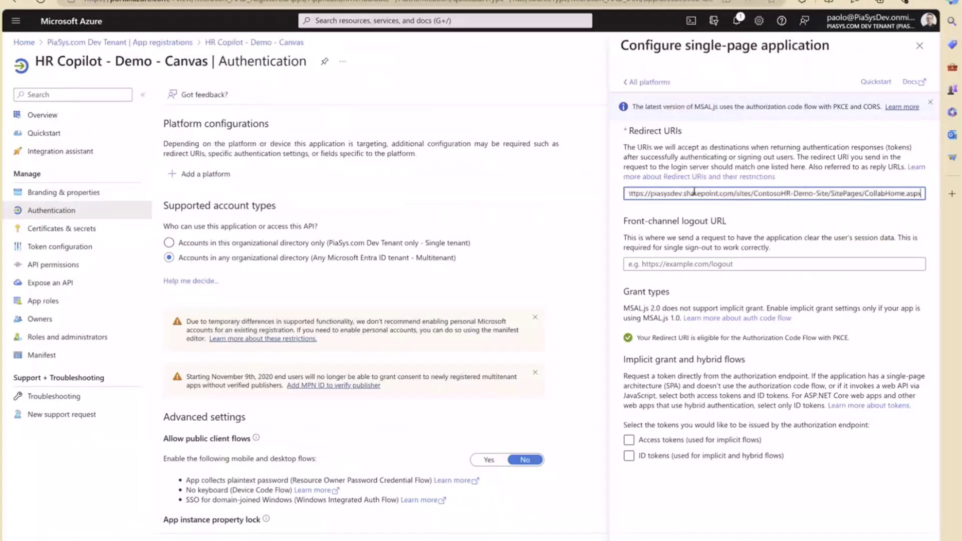
left_click(628, 440)
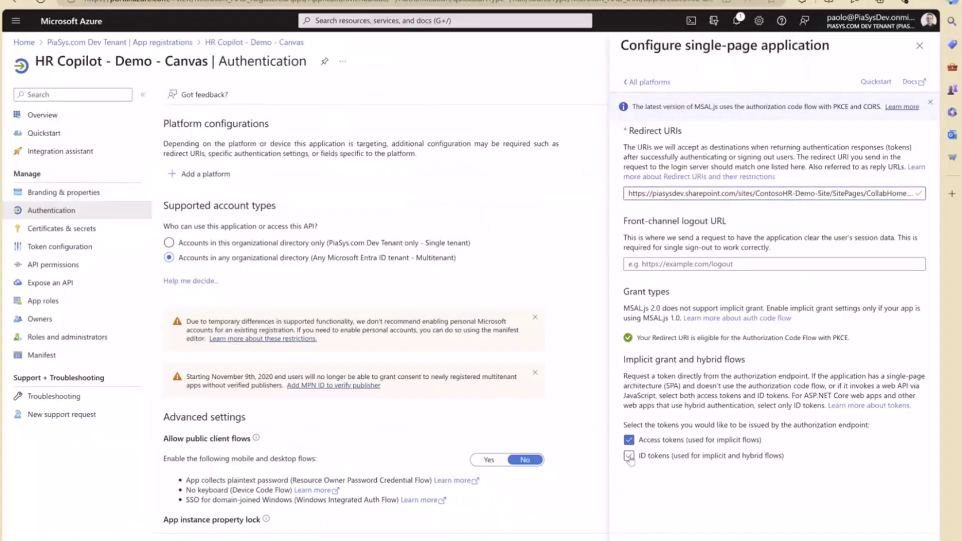
left_click(629, 456)
left_click(648, 530)
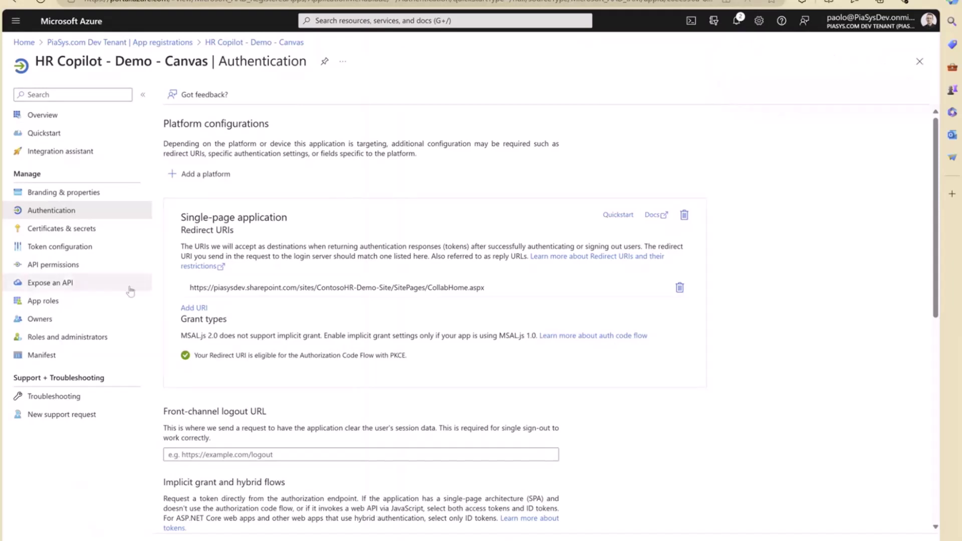
Add the delegated HR.Read permission from the HR Copilot - Demo - Reader API
left_click(88, 271)
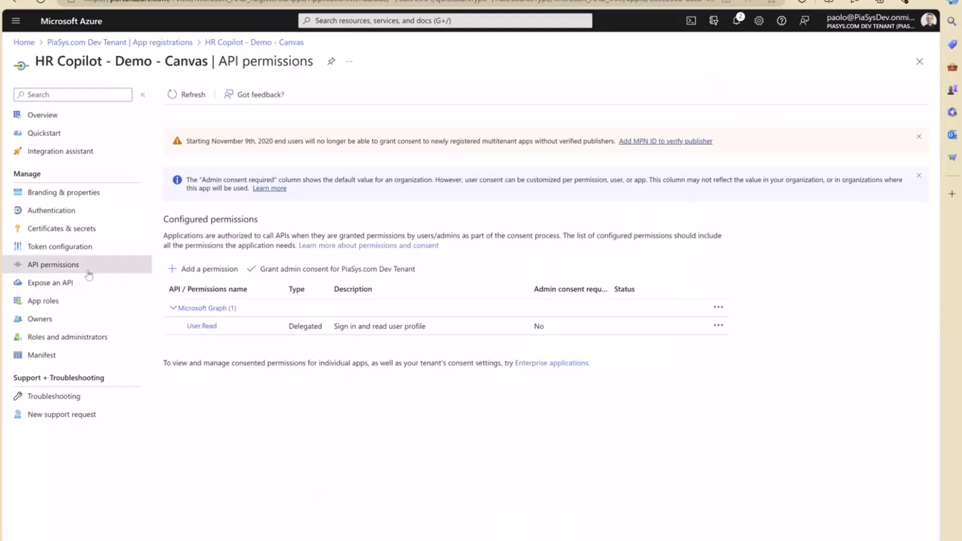
left_click(209, 269)
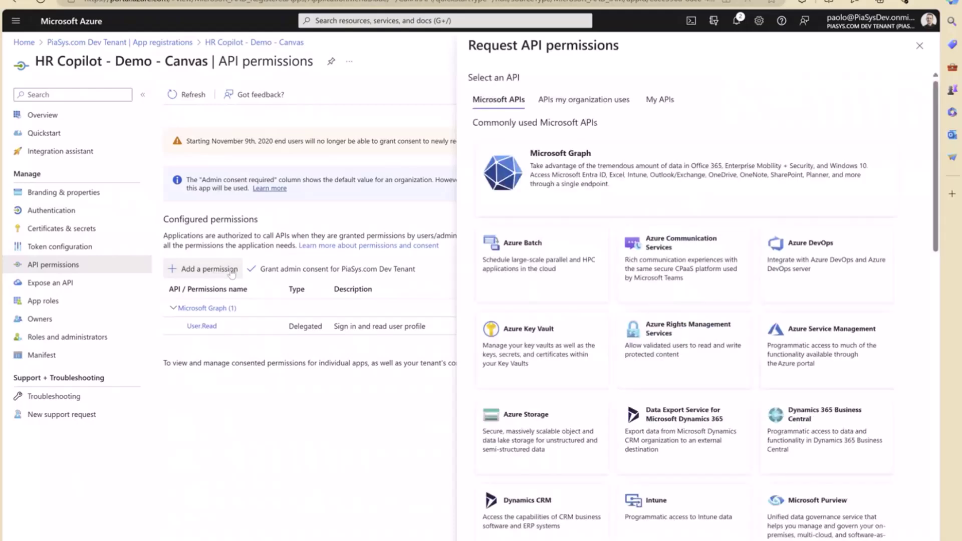
left_click(587, 100)
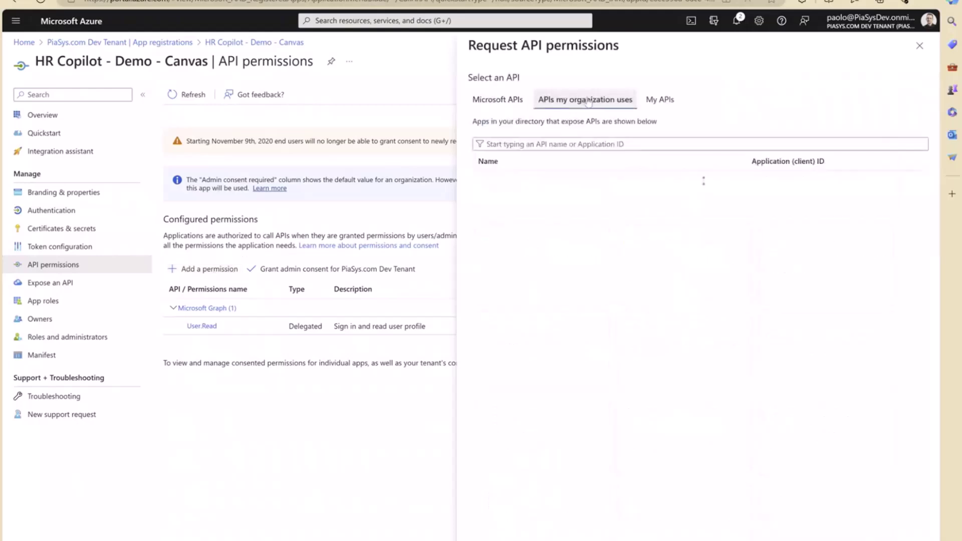
left_click(546, 144)
type("hr")
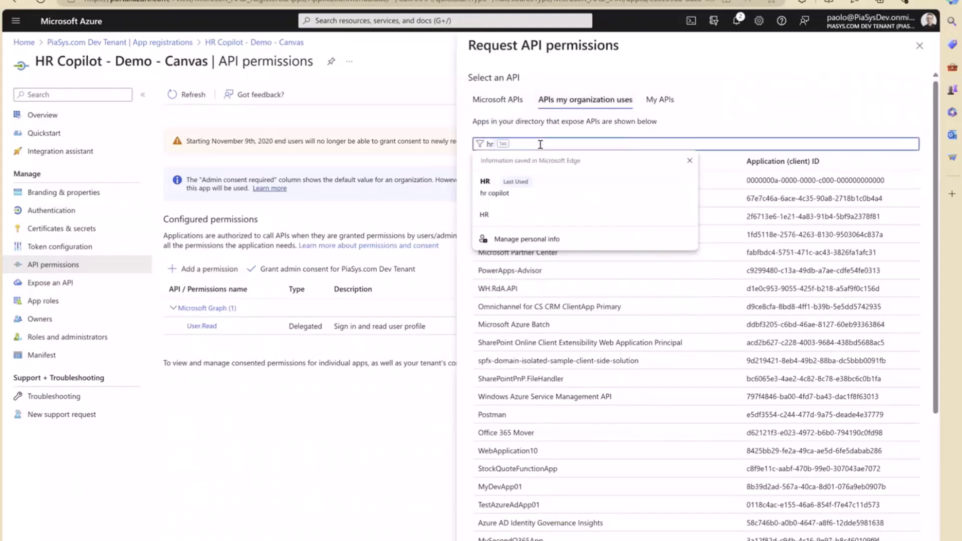
type(" copi")
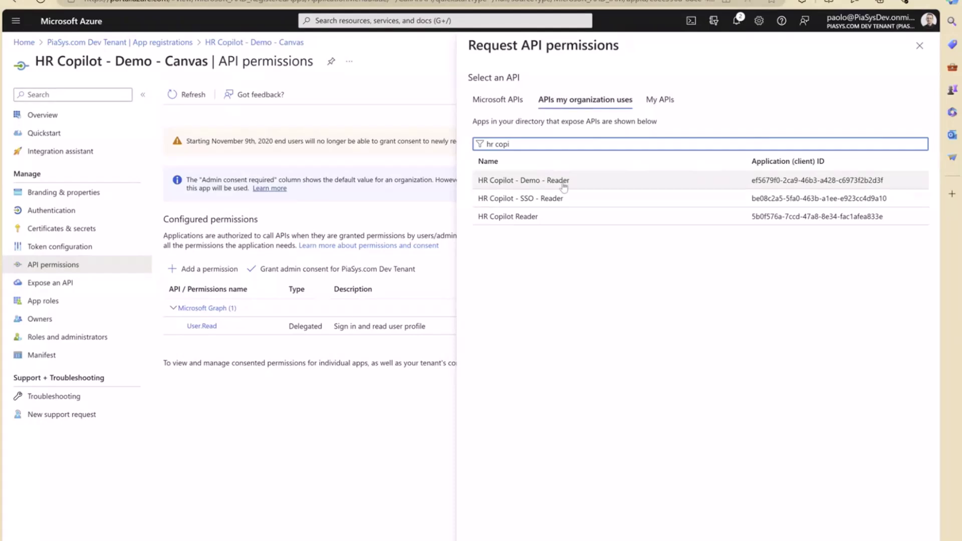
left_click(564, 188)
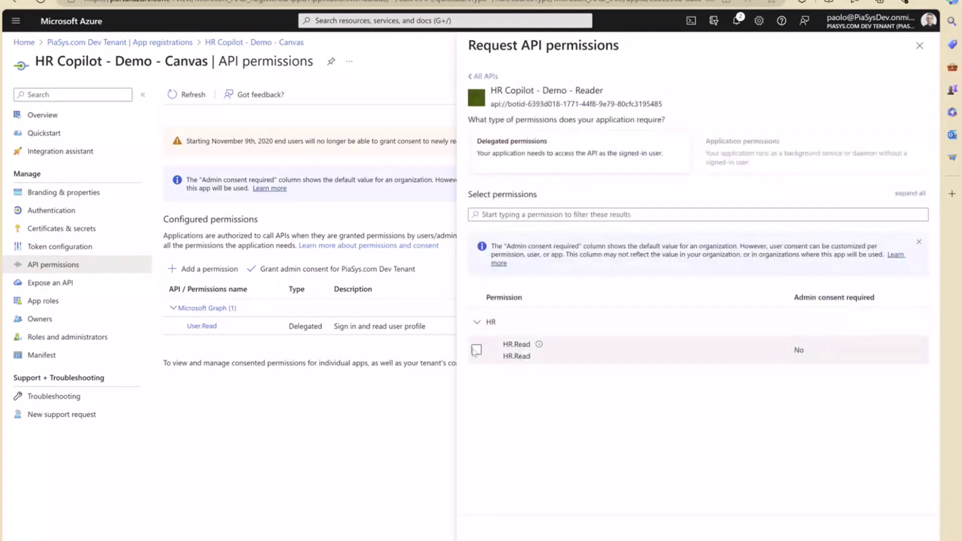
left_click(476, 350)
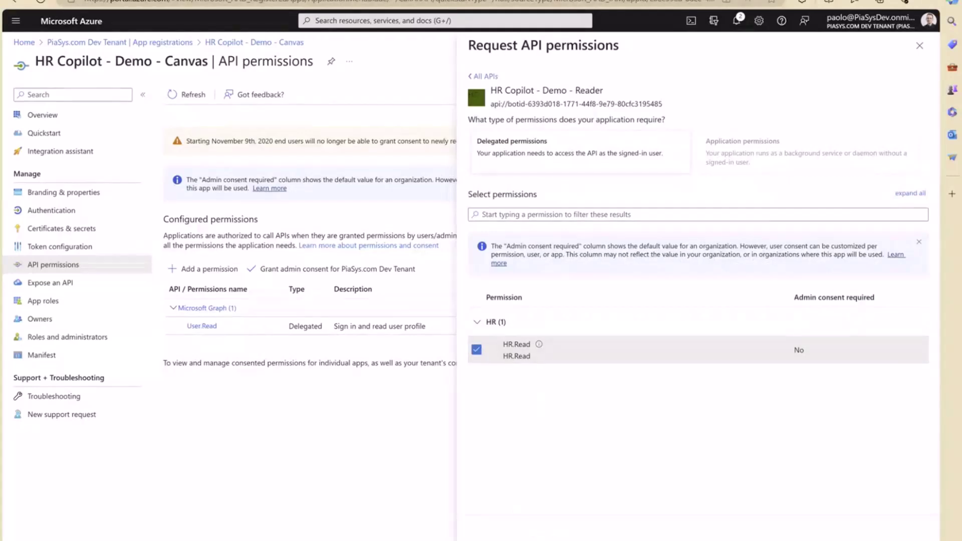
left_click(547, 538)
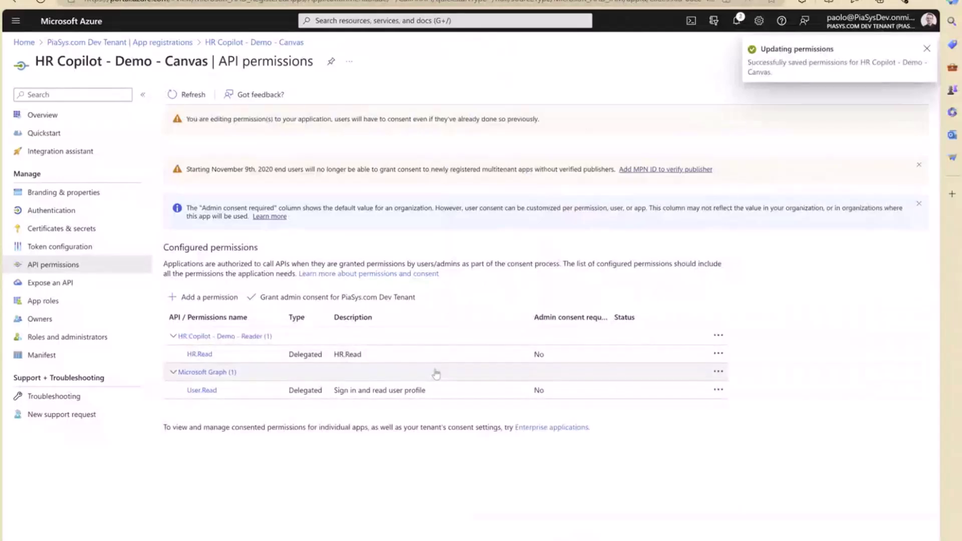
Copy the HR.Read scope identifier and grant admin consent for the tenant
left_click(207, 358)
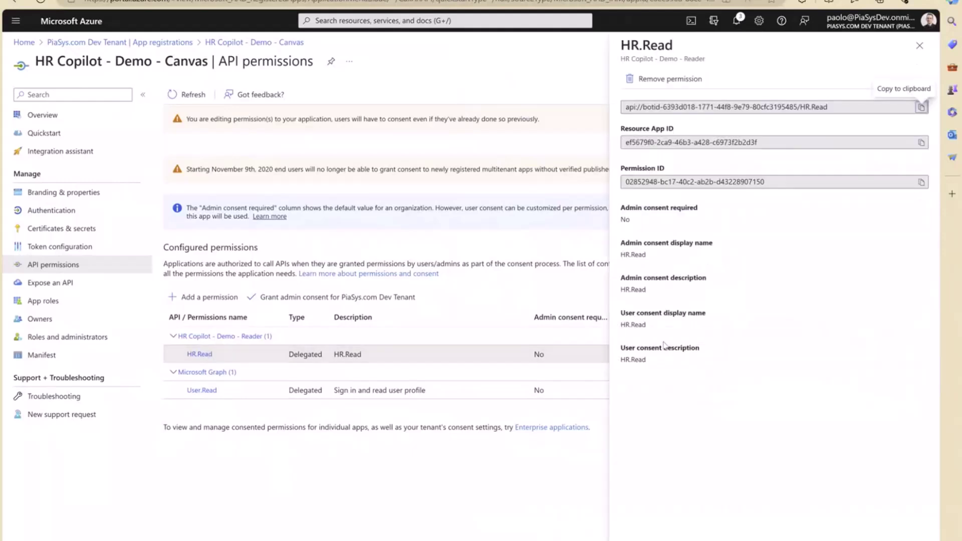
left_click(923, 110)
left_click(919, 45)
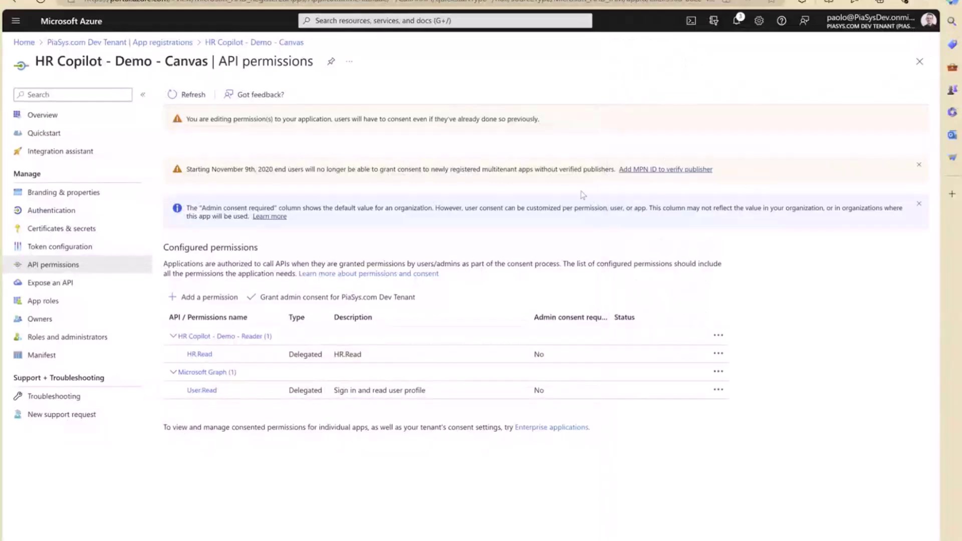
left_click(368, 300)
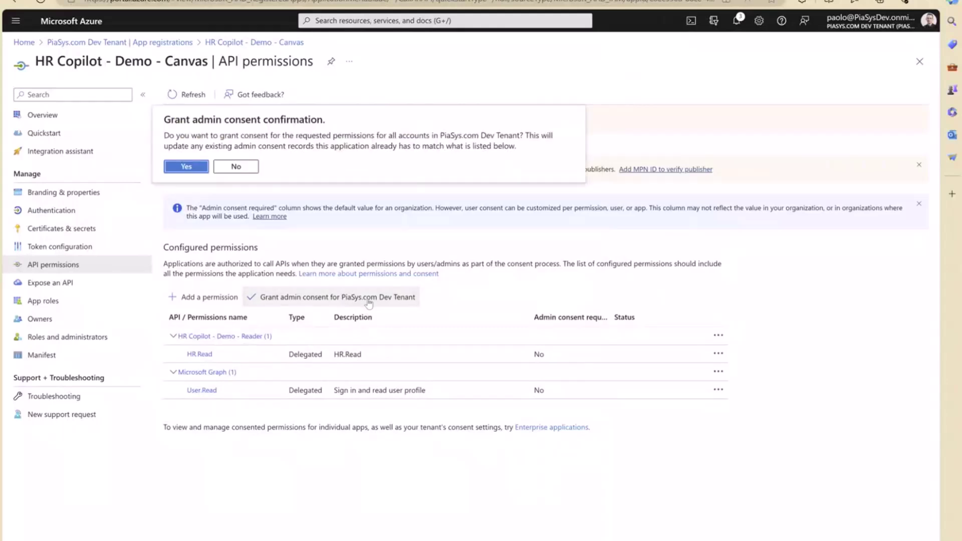
left_click(194, 168)
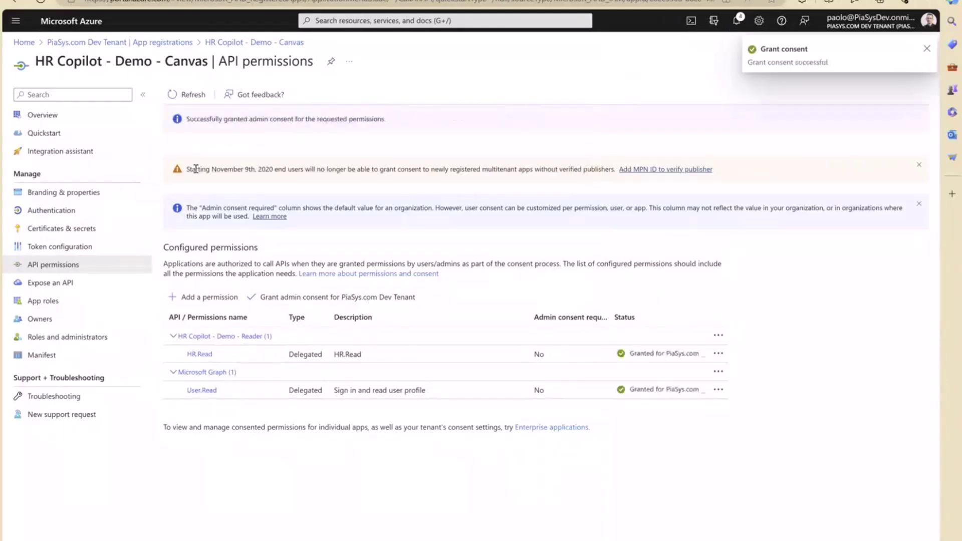
key("alt+Tab")
key("alt+Tab")
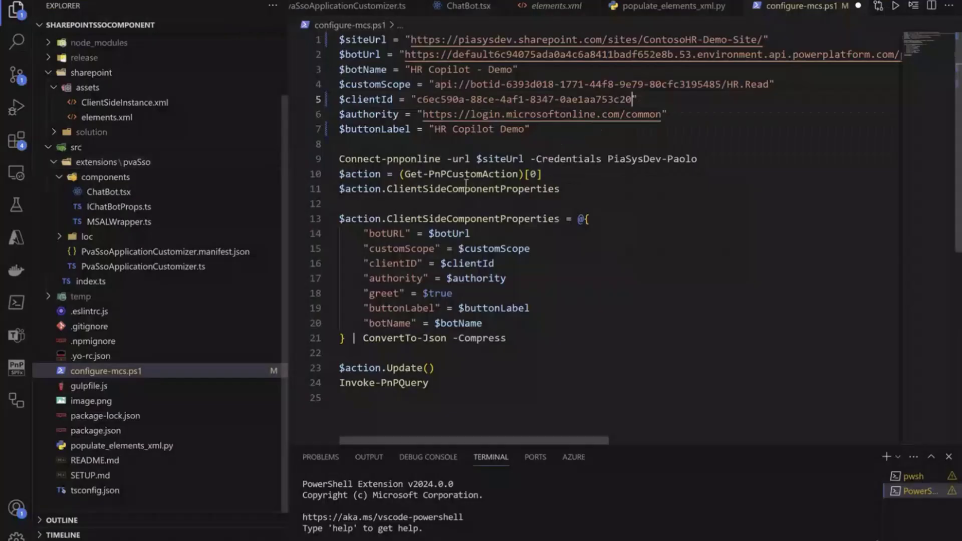
Replace the customScope value on line 4 with the copied HR.Read scope
left_click(434, 84)
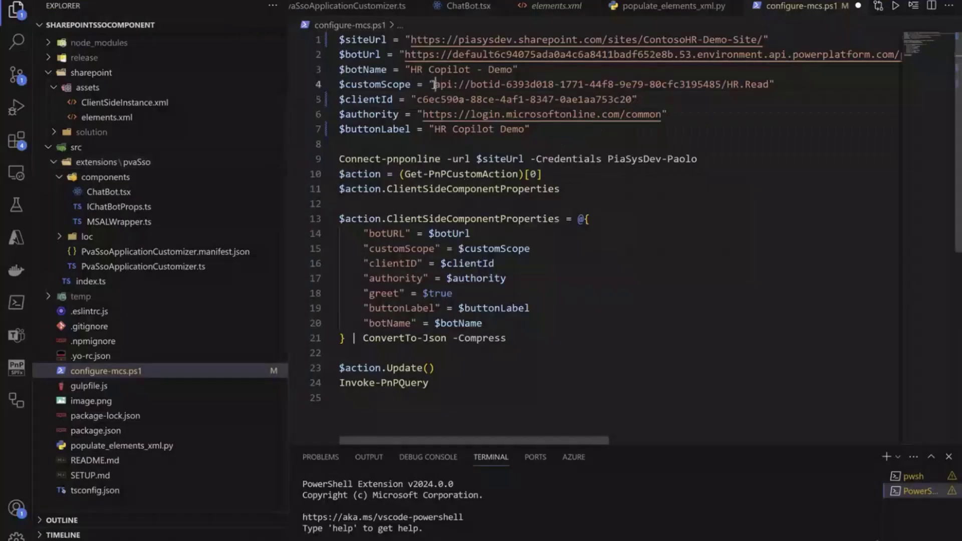
key("shift+End")
key("Down")
key("Down")
key("Home")
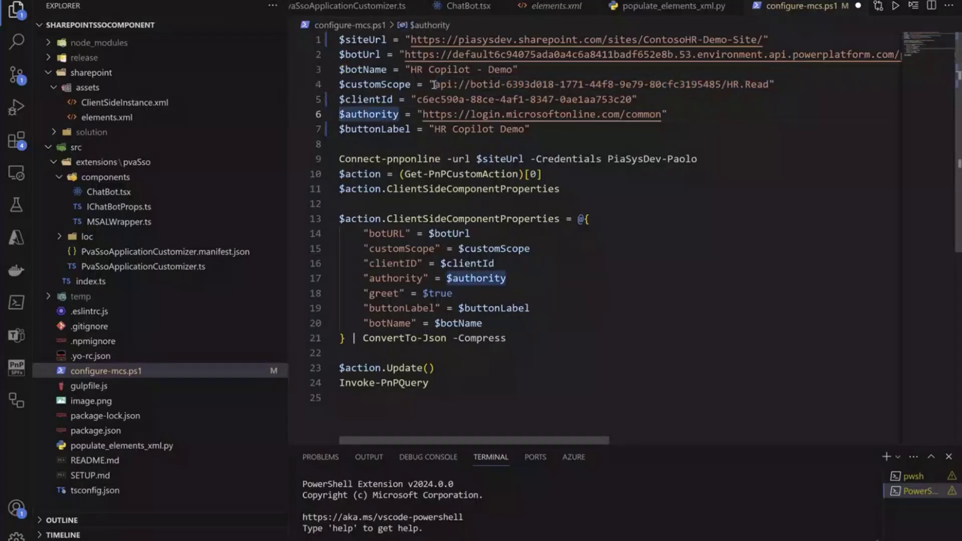
key("alt+Tab")
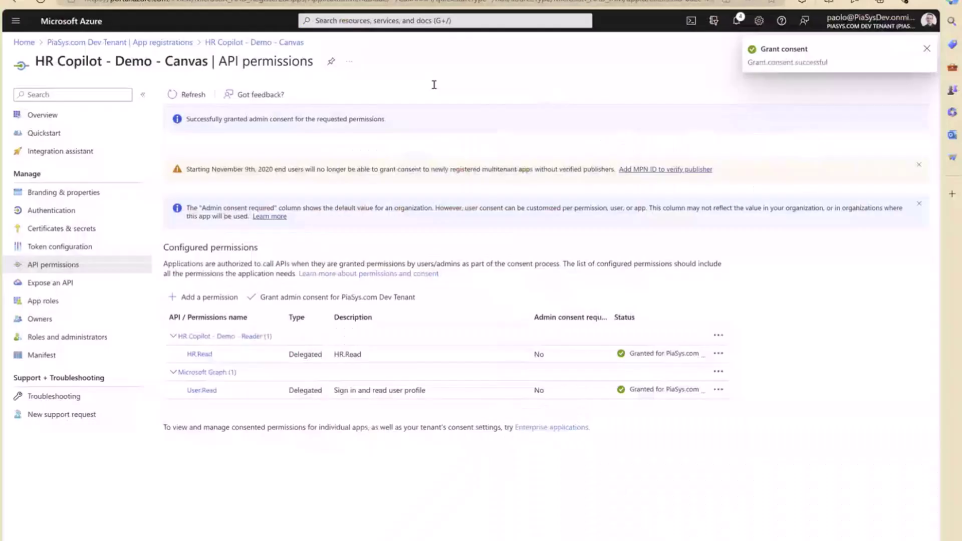
Copy the token endpoint from HR Copilot - Demo's Mobile app channel
key("ctrl+Tab")
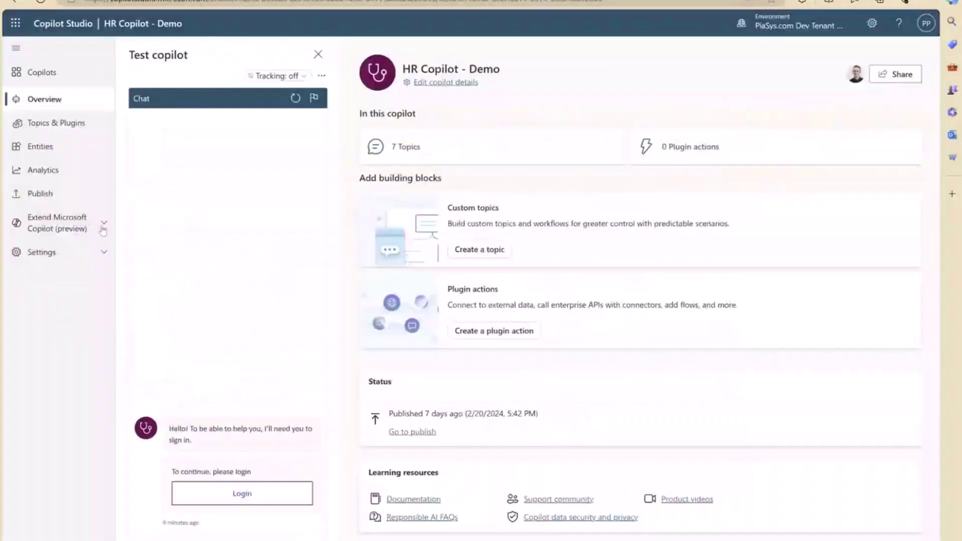
left_click(70, 257)
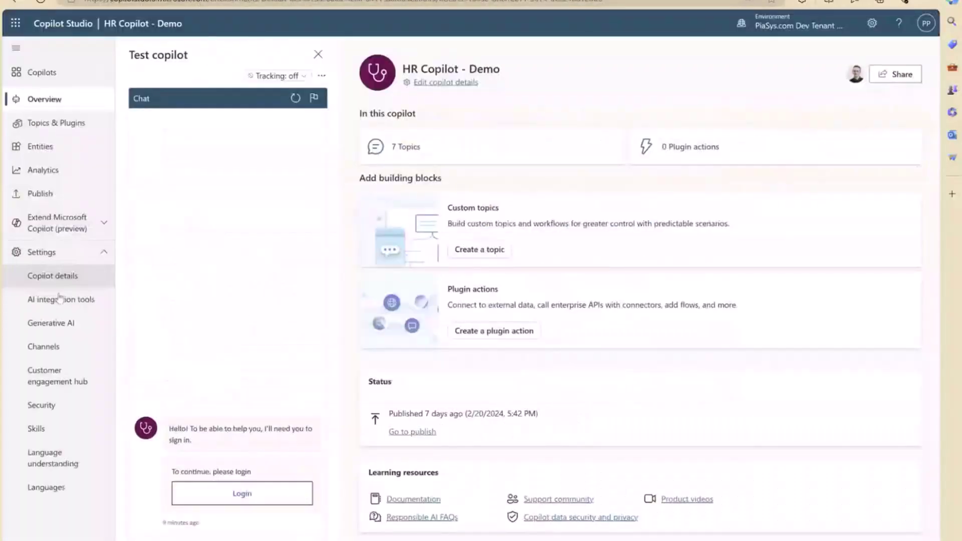
left_click(63, 351)
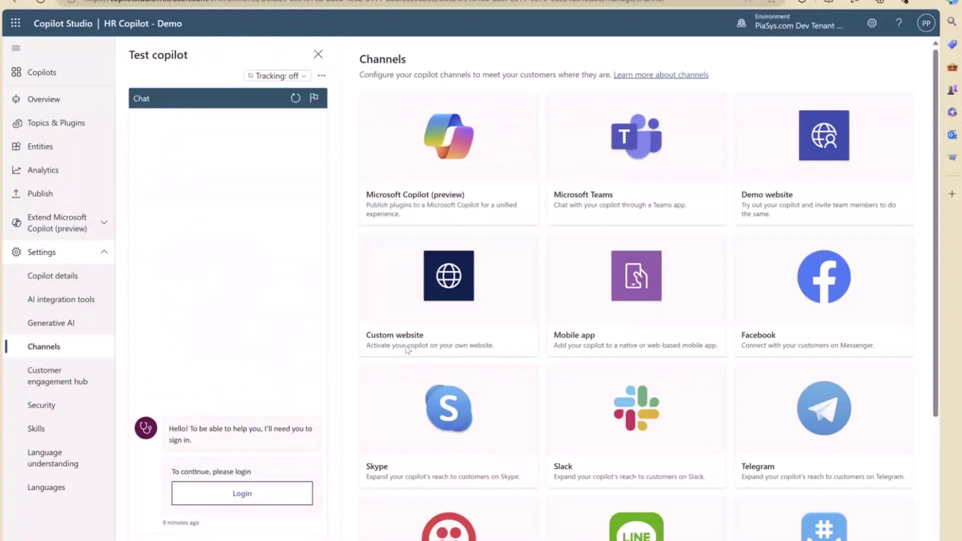
left_click(659, 336)
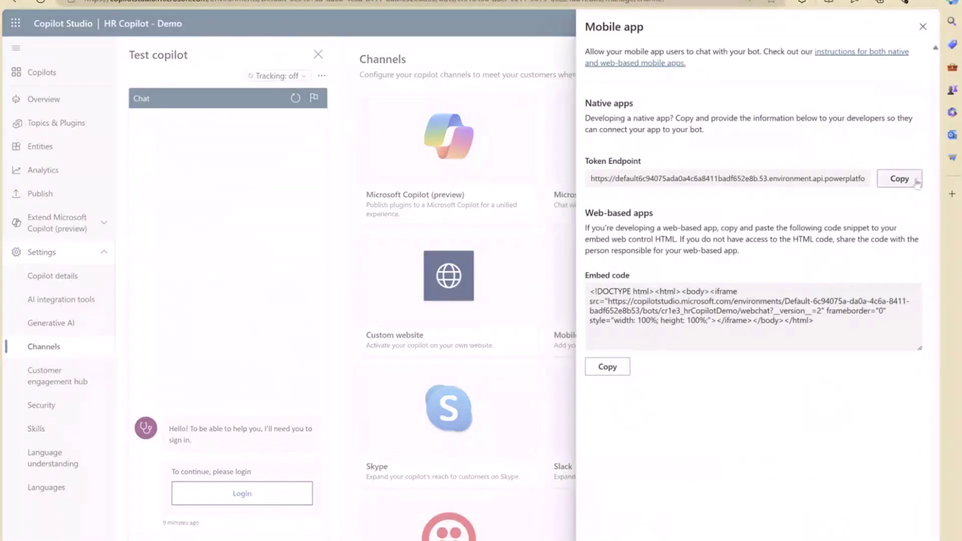
left_click(900, 179)
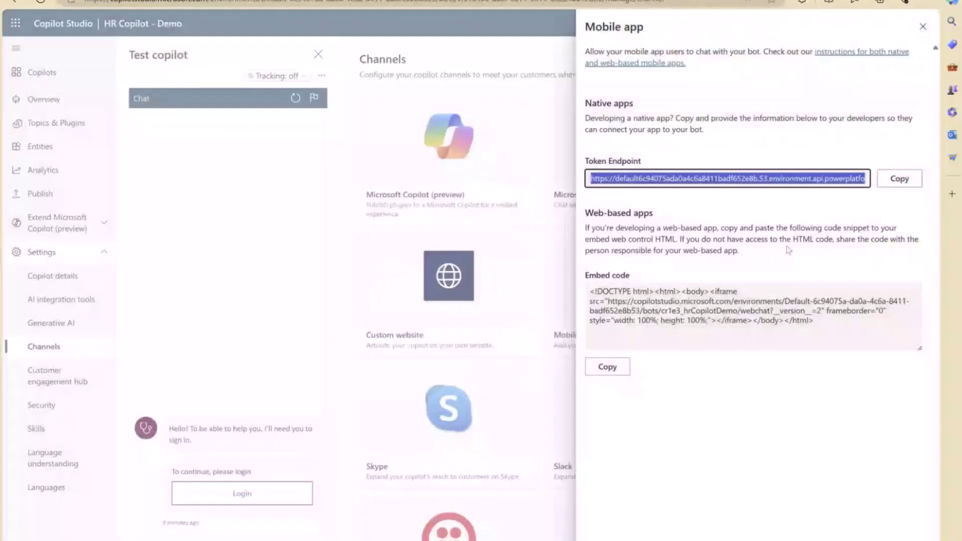
key("alt+Tab")
key("alt+Tab")
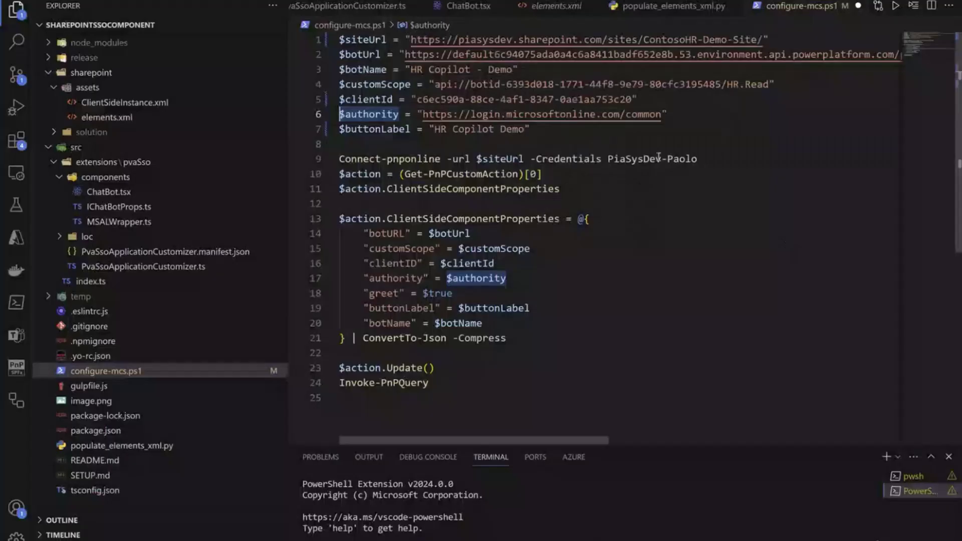
Paste the copied token endpoint as the $botUrl value on line 2
left_click(402, 55)
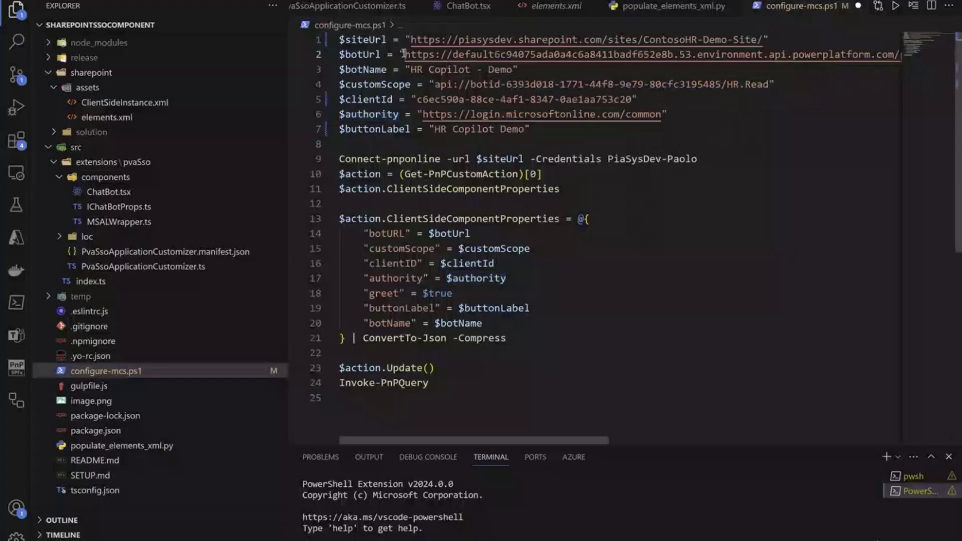
key("shift+End")
key("ctrl+v")
key("Home")
key("Down")
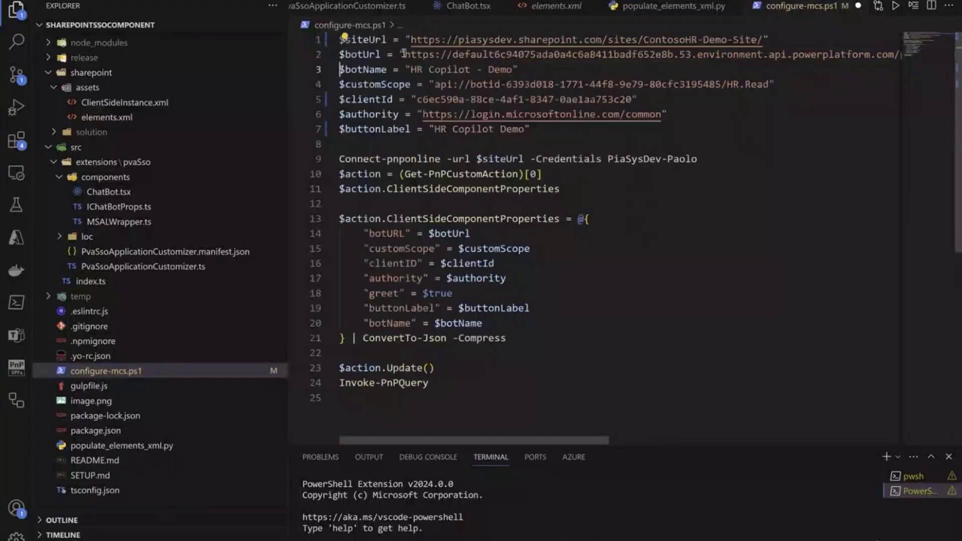
key("Up")
key("Up")
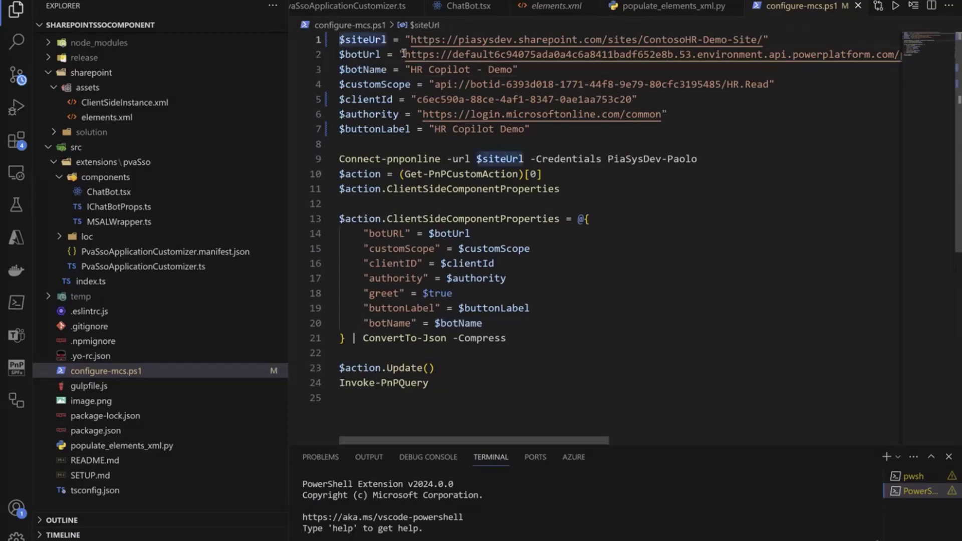
Select the variable assignments on lines 1–7 and run them with F8
key("Down")
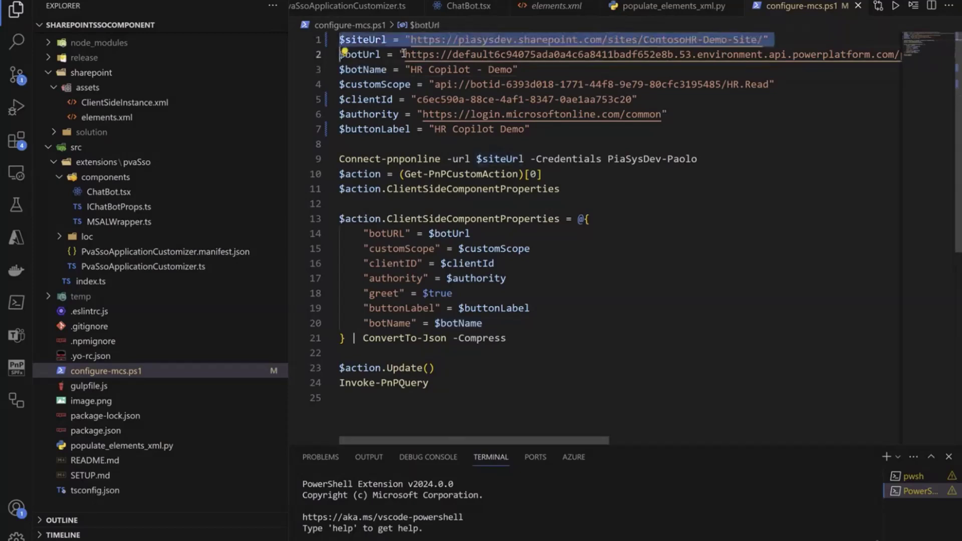
key("Down")
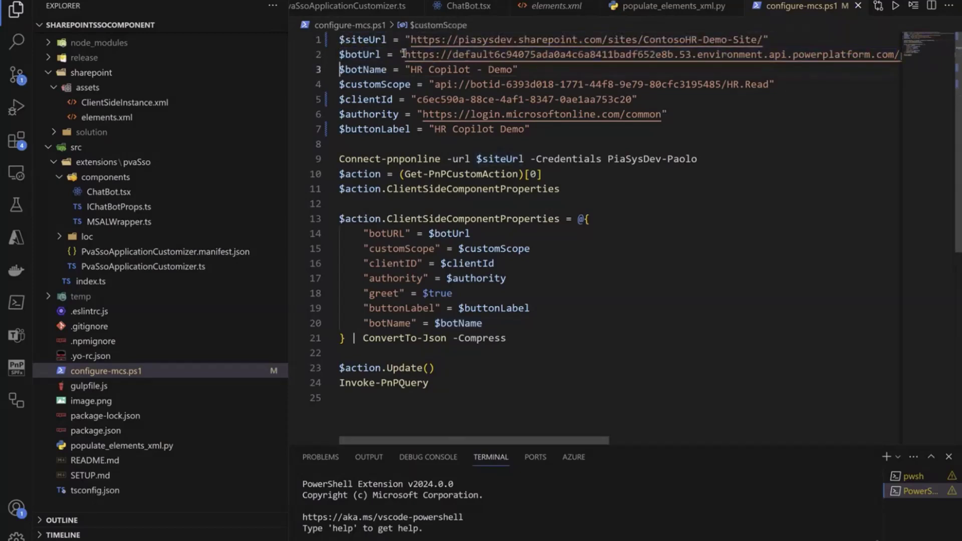
key("shift+Down")
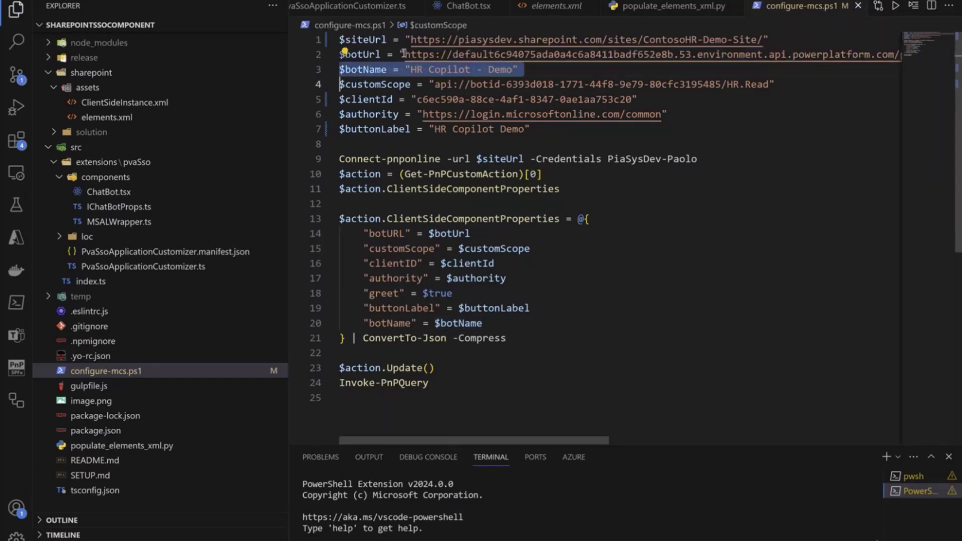
key("Down")
key("Down")
key("Down")
key("shift+Down")
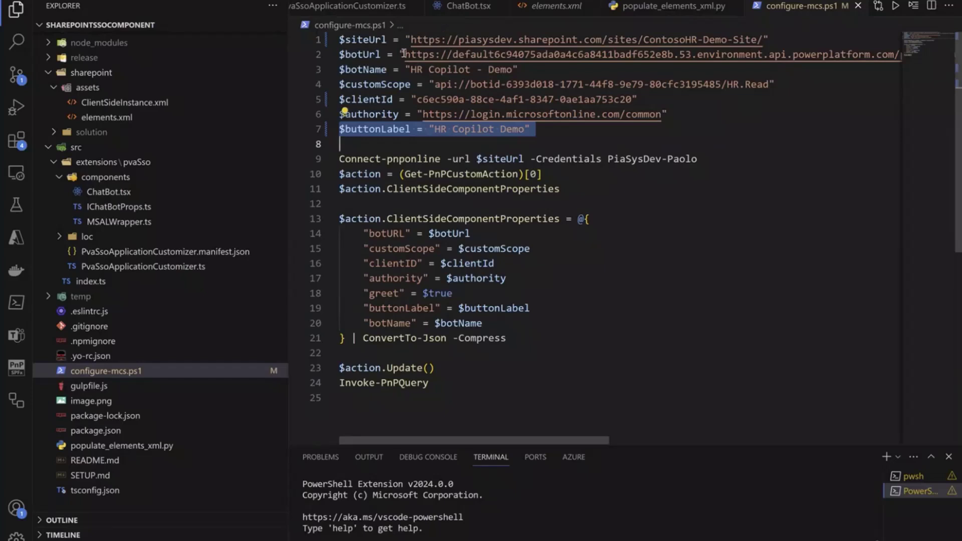
key("Up")
key("Up")
key("Up")
key("Up")
key("shift+Down")
key("shift+Down")
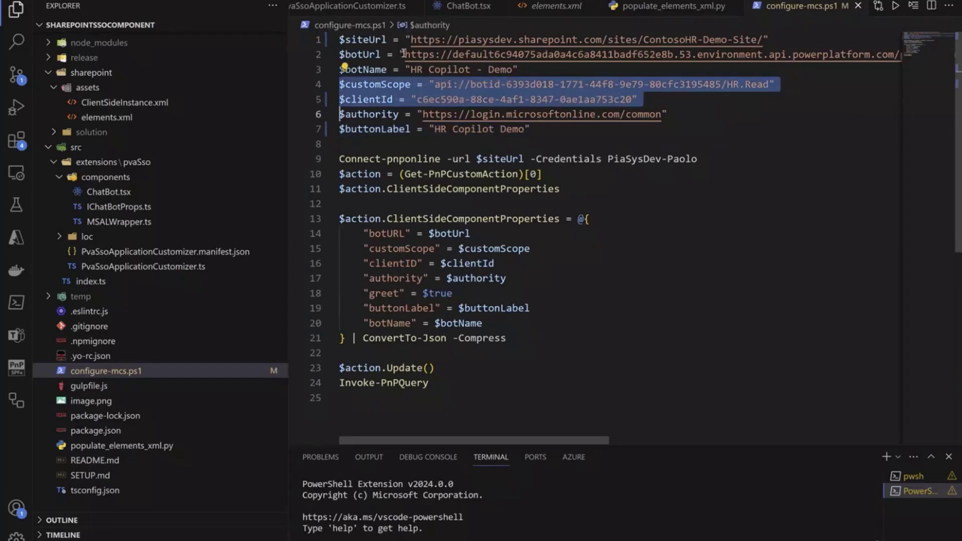
key("shift+Down")
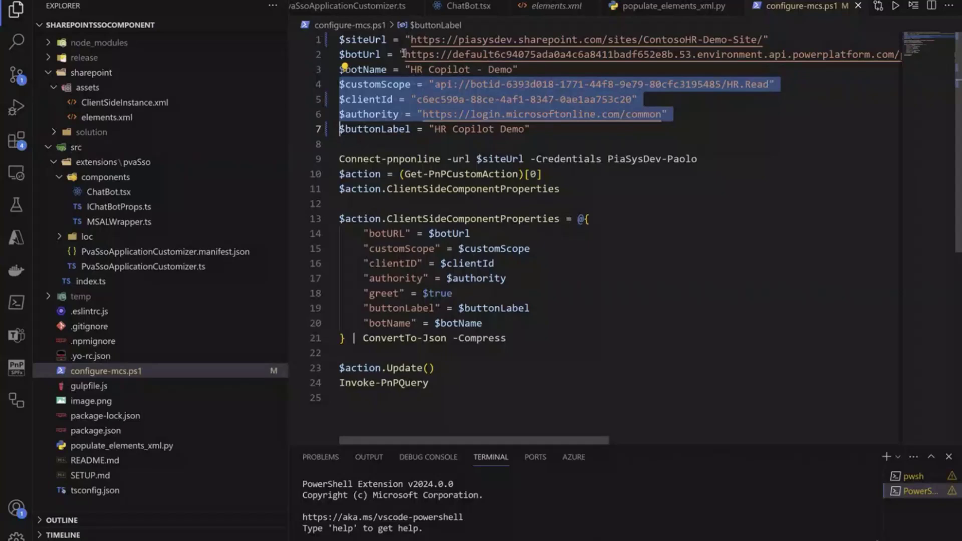
key("Up")
key("Up")
key("Up")
key("shift+Down")
key("shift+Down")
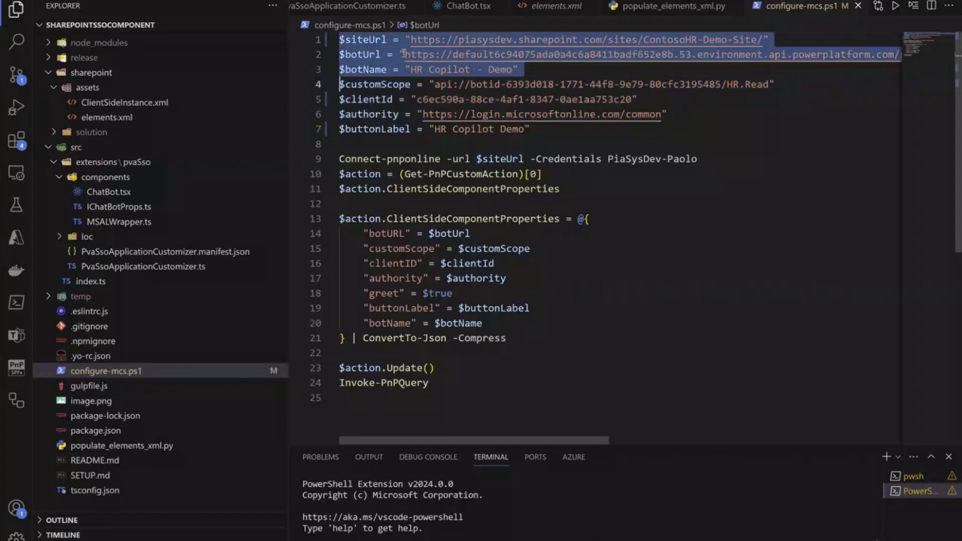
key("shift+Down")
key("shift+Down")
key("shift+Down")
key("shift+Down")
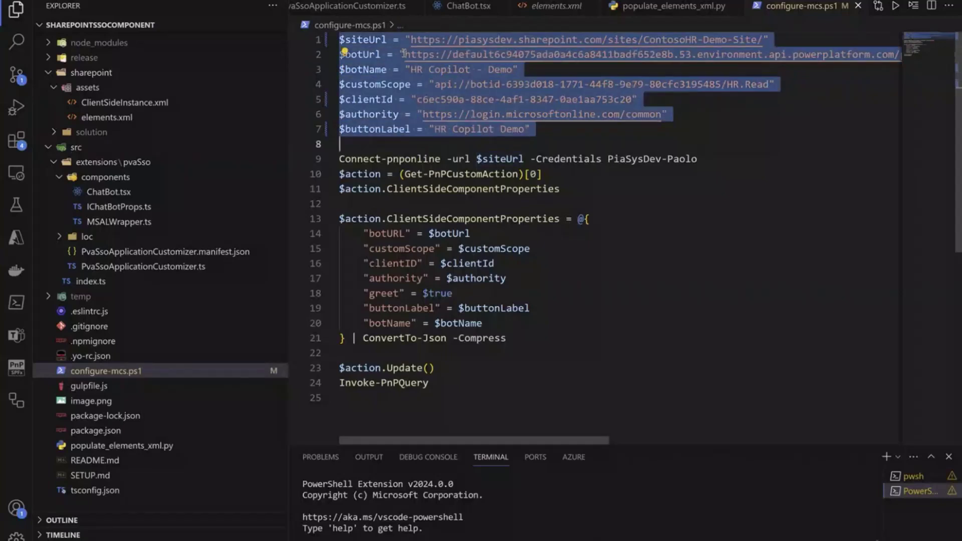
key("F8")
left_click(402, 147)
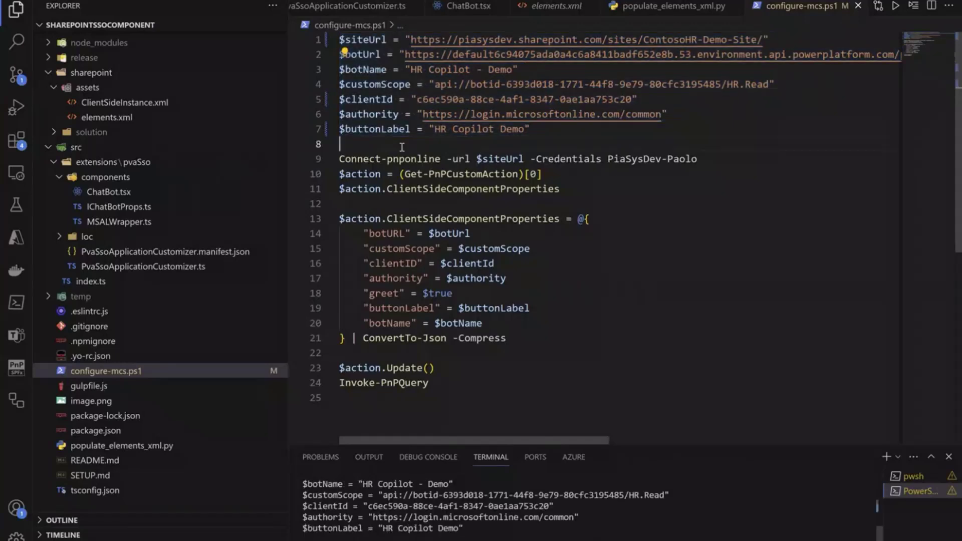
key("Down")
Run the Connect-PnPOnline line to connect to the SharePoint site
key("shift+Down")
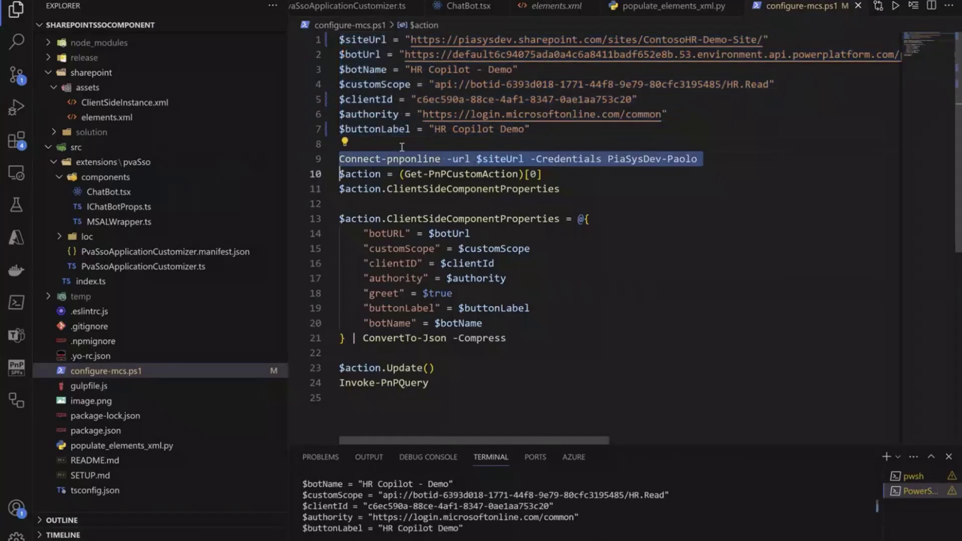
key("F8")
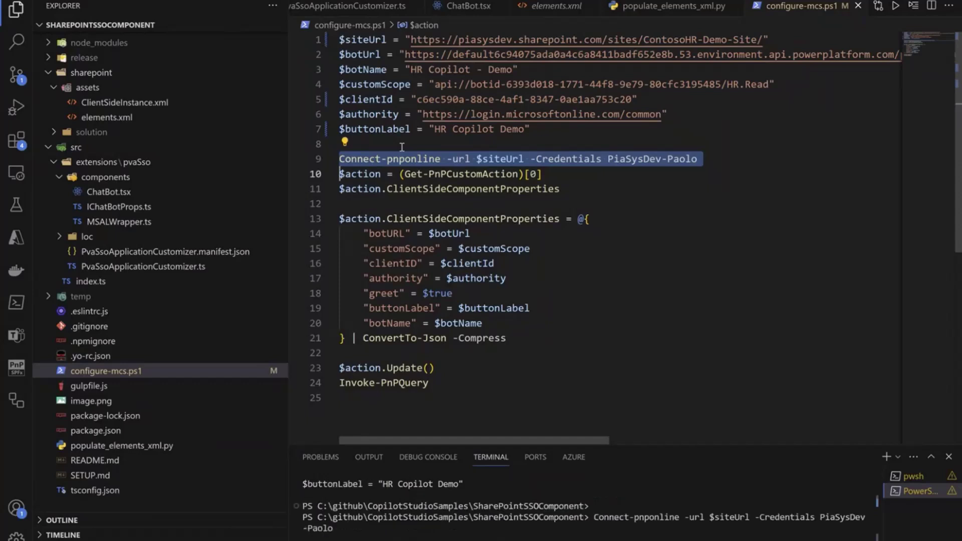
key("Down")
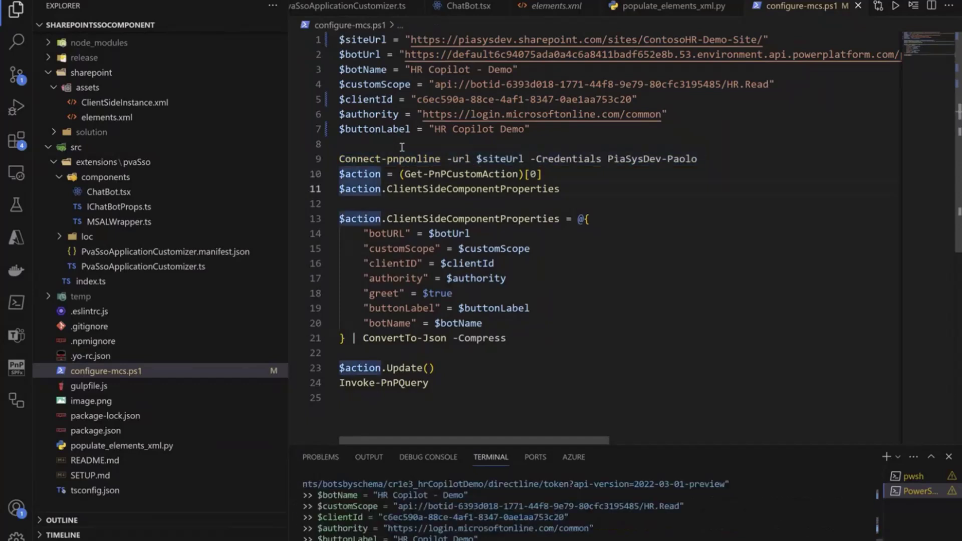
Run the Get-PnPCustomAction lines and the properties block, lines 10–21
left_click(563, 174)
key("shift+Home")
key("shift+Down")
key("shift+Down")
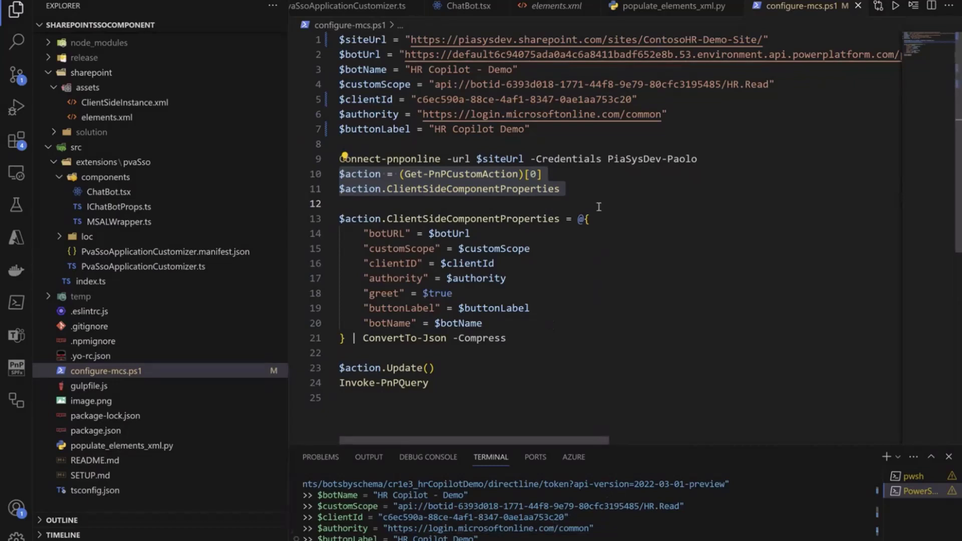
key("Down")
key("shift+Down")
key("shift+Down")
key("shift+Down")
key("shift+Down")
key("shift+Down")
key("shift+Down")
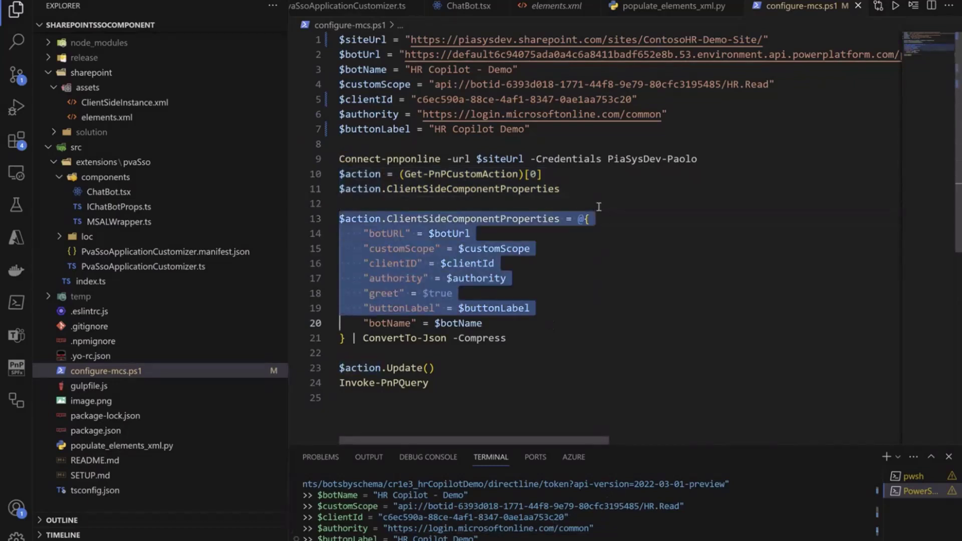
key("shift+Down")
key("shift+Down")
right_click(423, 253)
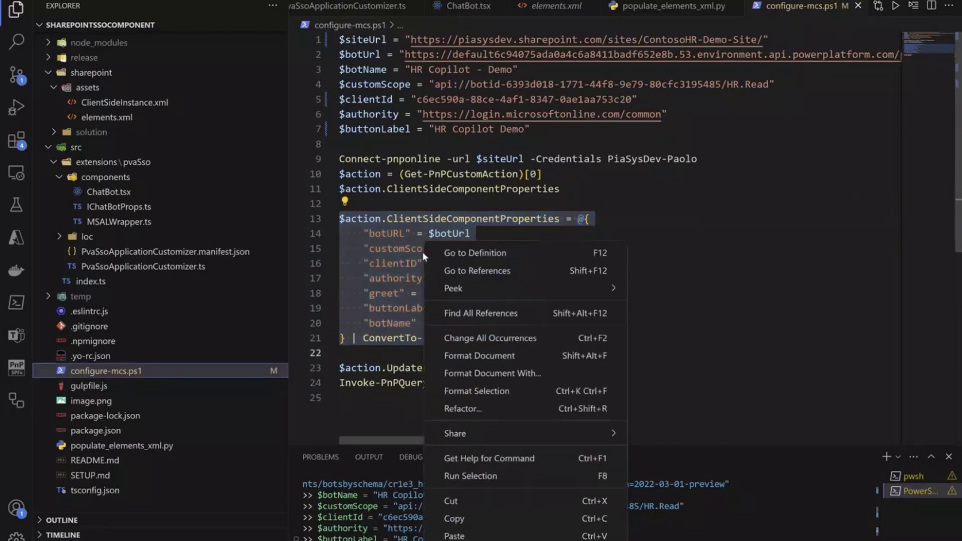
left_click(463, 476)
Run the Update and Invoke-PnPQuery lines to apply the custom action properties
key("Down")
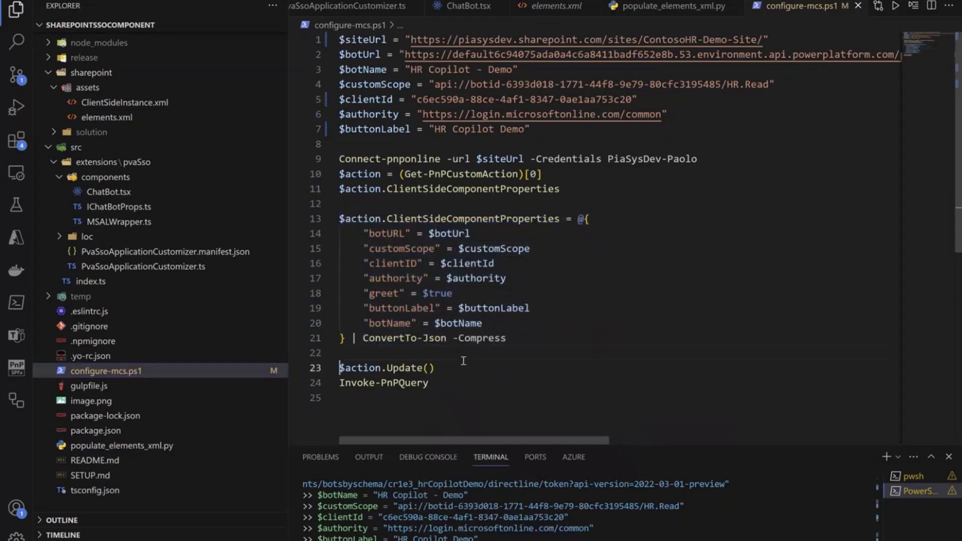
key("shift+Down")
key("shift+Down")
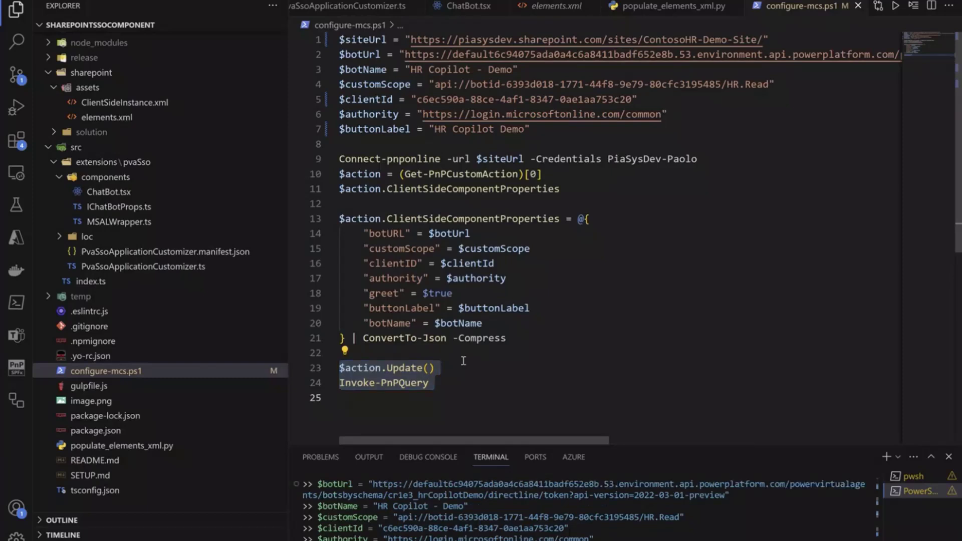
key("F8")
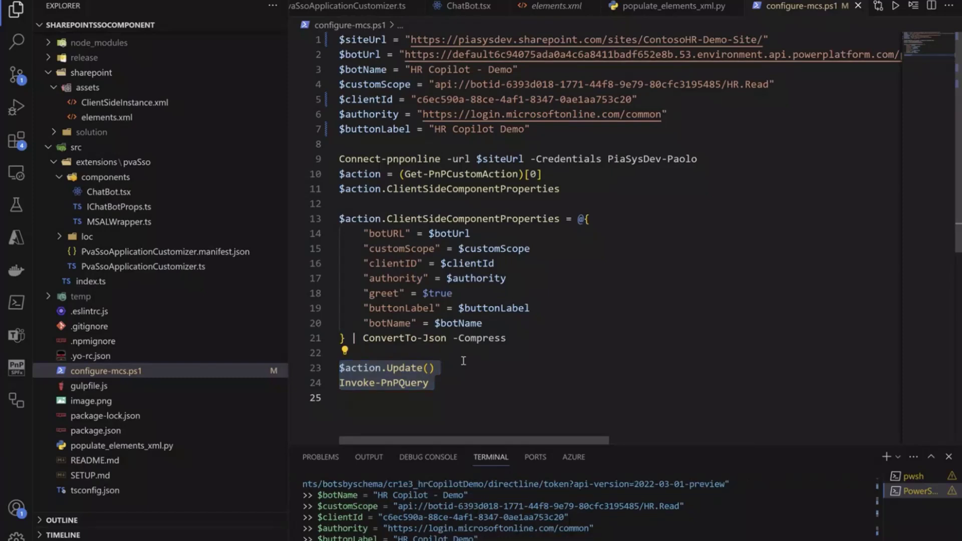
key("alt+Tab")
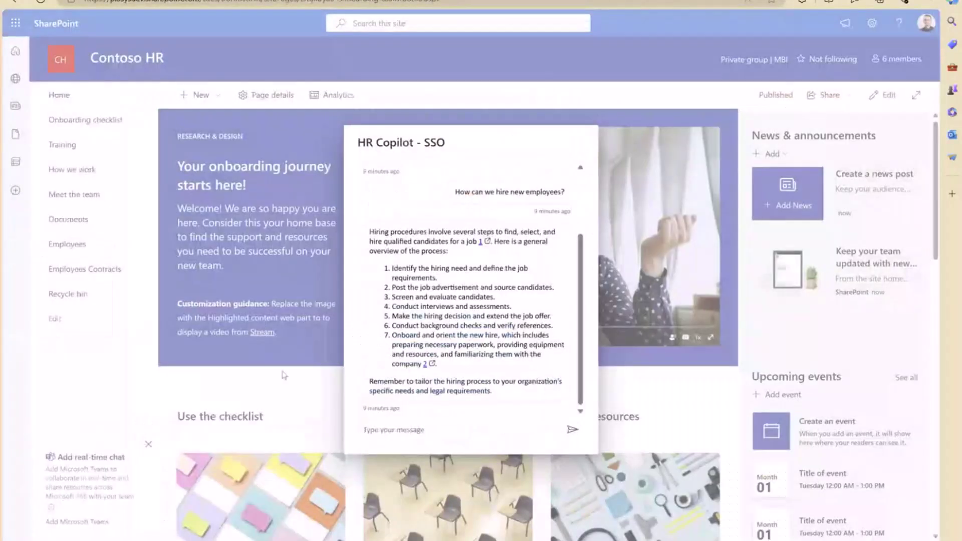
Close the earlier HR Copilot - SSO dialog so the Contoso HR chat reloads
left_click(495, 526)
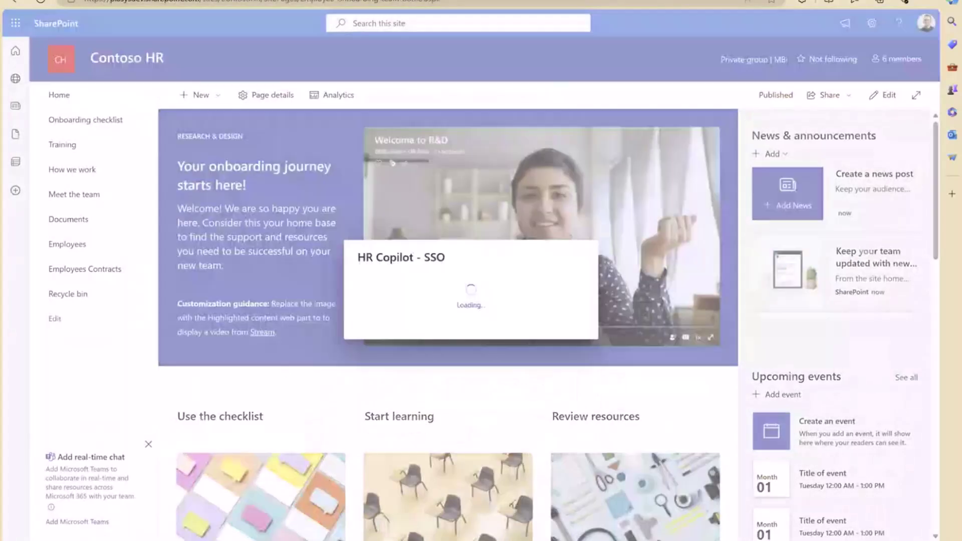